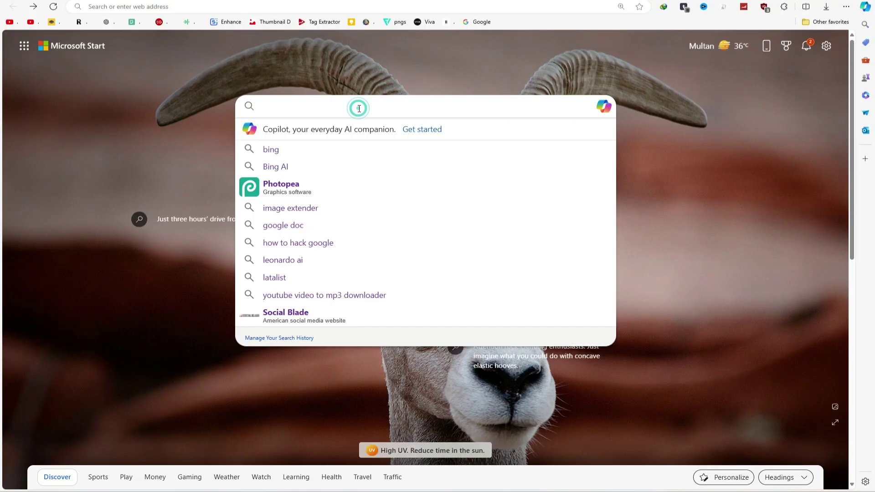
Step: Open Bing Copilot chat, paste the Pixar-style masked-man laptop prompt, and delete the word 'Dread'
{"action": "type", "text": "bing ai"}
{"action": "key", "text": "Return"}
{"action": "scroll", "coordinate": [334, 273], "scroll_direction": "down", "scroll_amount": 4}
{"action": "left_click", "coordinate": [120, 195]}
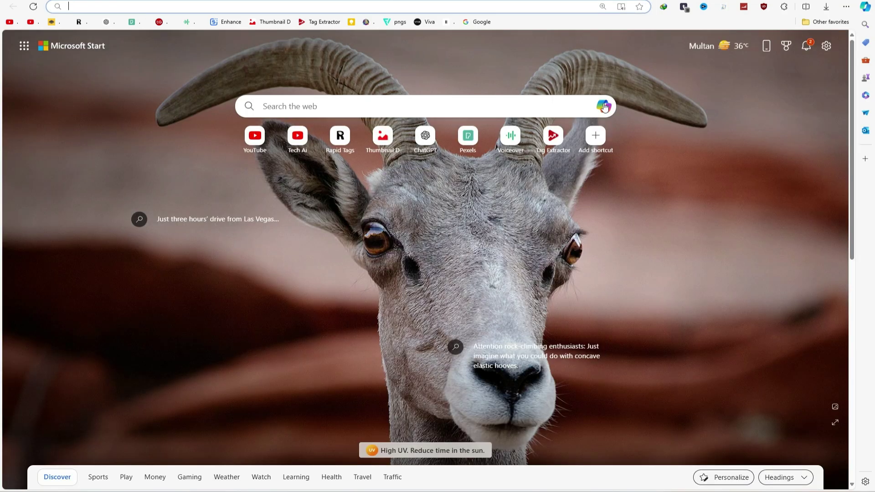
{"action": "left_click", "coordinate": [604, 107]}
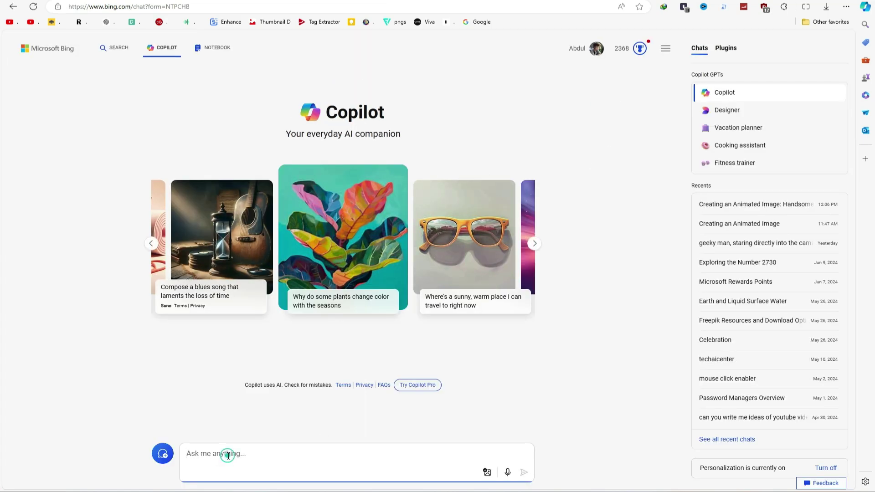
{"action": "type", "text": "Create an image depicting a handsome 25 years old male sitting at a desk behind his open Apple laptop. he is wearing a Black HOODIE. he has Dread hair. font facing the camera. He is wearing a \"BLACK\" face mask sitting straight and centred. nice small home office background. The style is inspired by Pixar's animated style."}
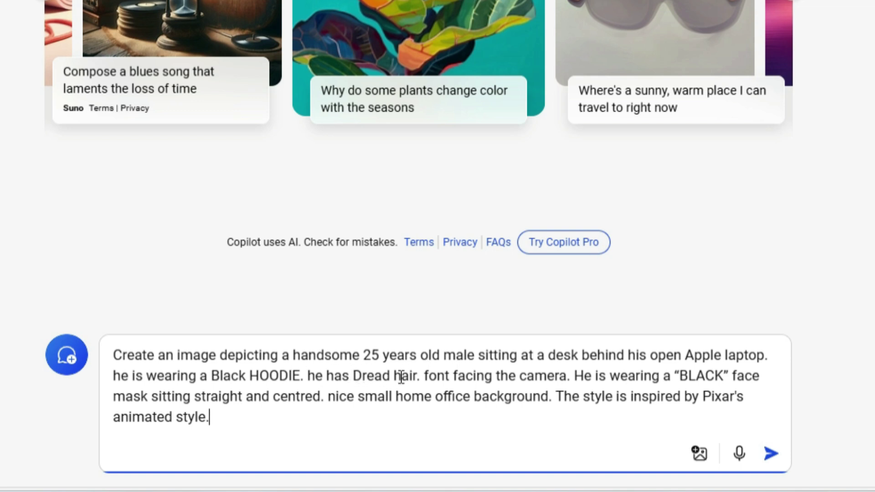
{"action": "key", "text": "BackSpace"}
{"action": "key", "text": "BackSpace"}
{"action": "key", "text": "BackSpace"}
{"action": "key", "text": "BackSpace"}
{"action": "key", "text": "BackSpace"}
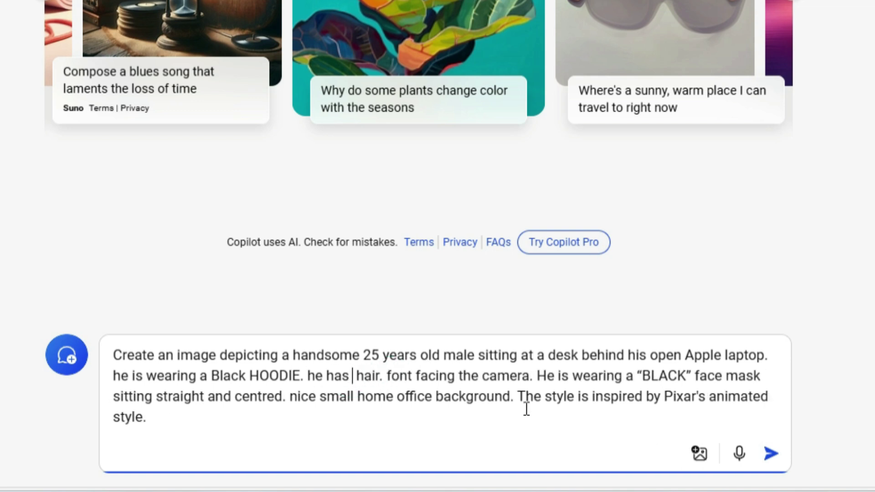
Step: Make the hair 'silky' and generate the four masked-man laptop images
{"action": "type", "text": "silky"}
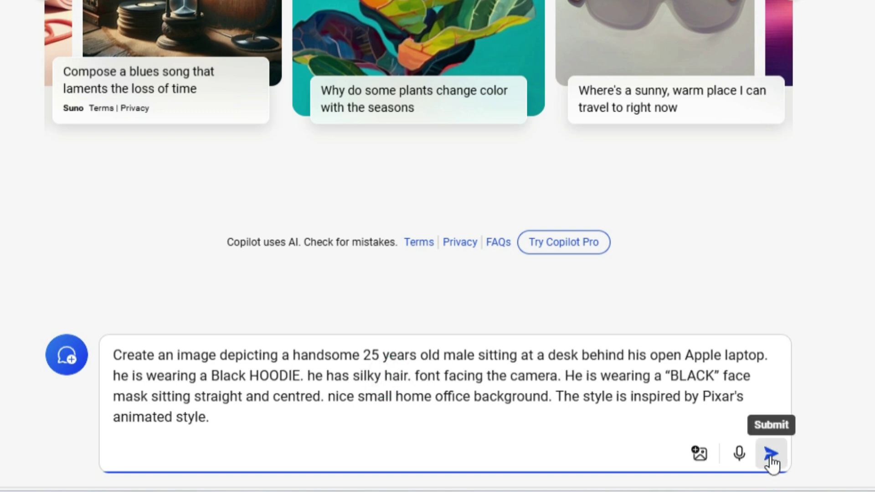
{"action": "left_click", "coordinate": [770, 454]}
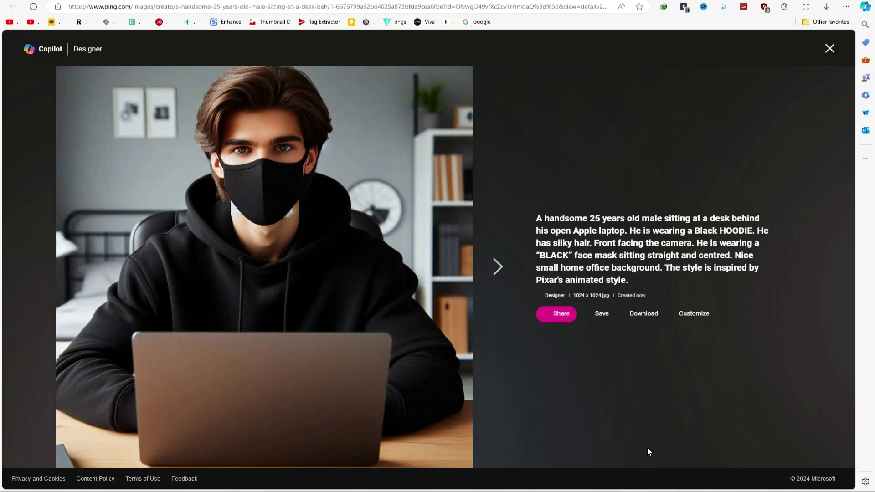
{"action": "key", "text": "Right"}
{"action": "key", "text": "Right"}
{"action": "key", "text": "Left"}
{"action": "key", "text": "Left"}
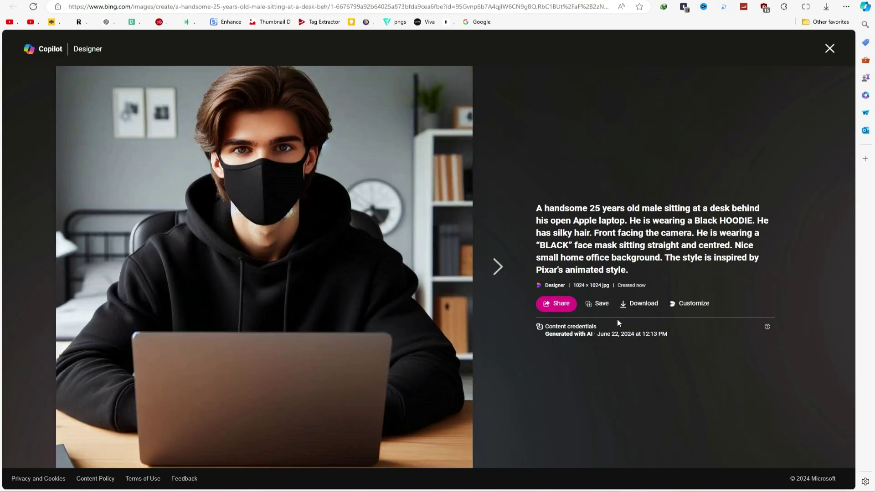
Step: Download the first generated image and return to the chat
{"action": "left_click", "coordinate": [651, 303]}
{"action": "left_click", "coordinate": [520, 104]}
{"action": "left_click", "coordinate": [829, 48]}
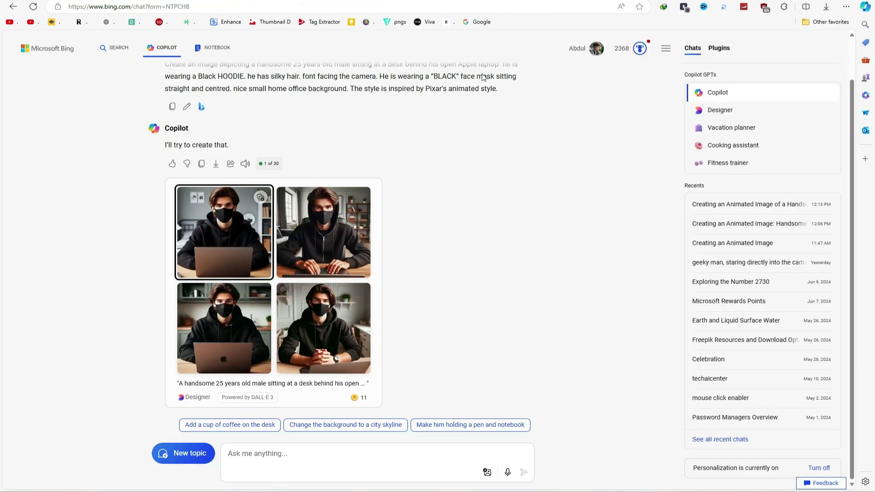
Step: Search for Photopea in a new tab and open the website
{"action": "key", "text": "ctrl+t"}
{"action": "left_click", "coordinate": [351, 106]}
{"action": "type", "text": "photopea"}
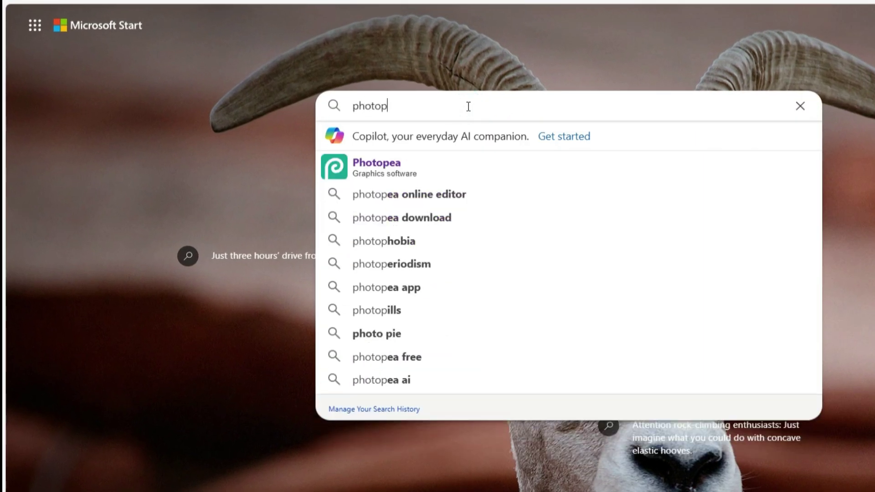
{"action": "key", "text": "Return"}
{"action": "left_click", "coordinate": [227, 195]}
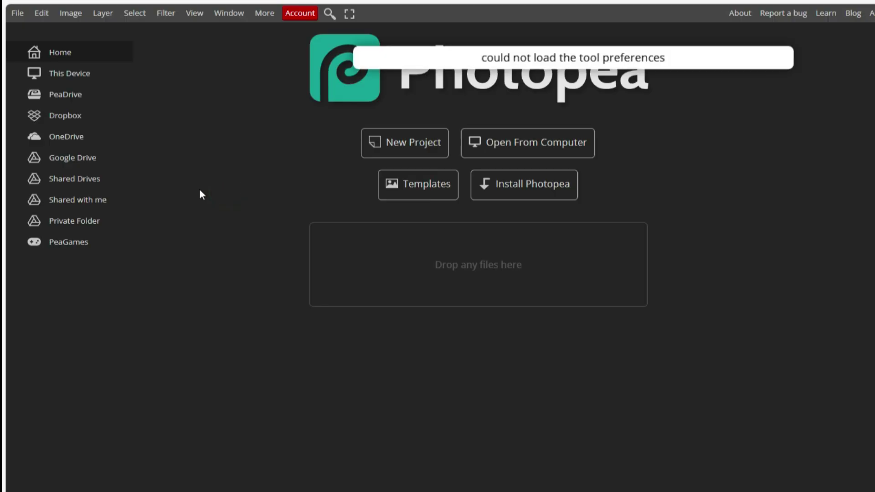
Step: Create a blank 1280×720 project from the Youtube Thumbnail preset
{"action": "left_click", "coordinate": [400, 143]}
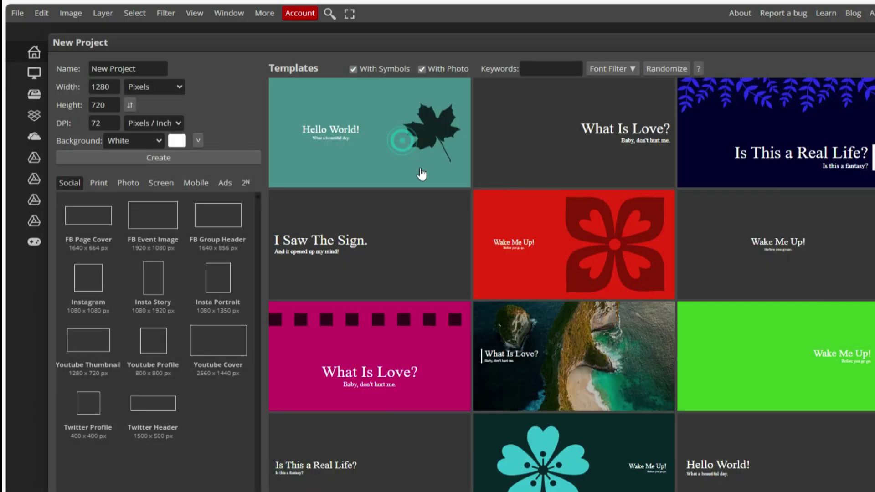
{"action": "left_click", "coordinate": [79, 346]}
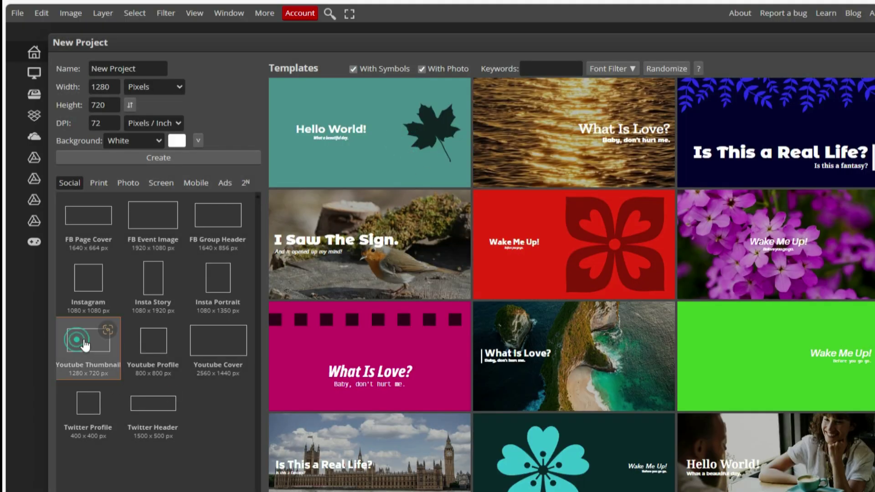
{"action": "left_click", "coordinate": [143, 160]}
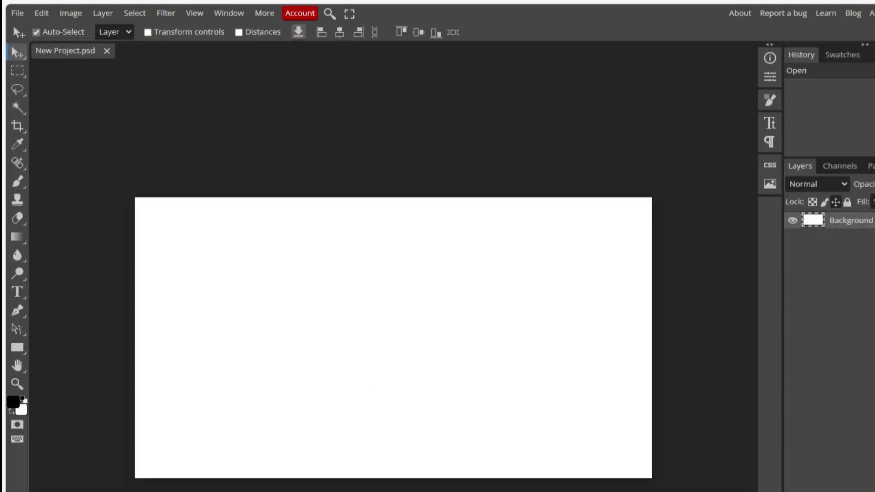
Step: Add the rainy umbrella photo and scale it to cover the canvas
{"action": "key", "text": "super+e"}
{"action": "left_click_drag", "start_coordinate": [574, 21], "coordinate": [756, 169]}
{"action": "left_click_drag", "start_coordinate": [660, 280], "coordinate": [277, 326]}
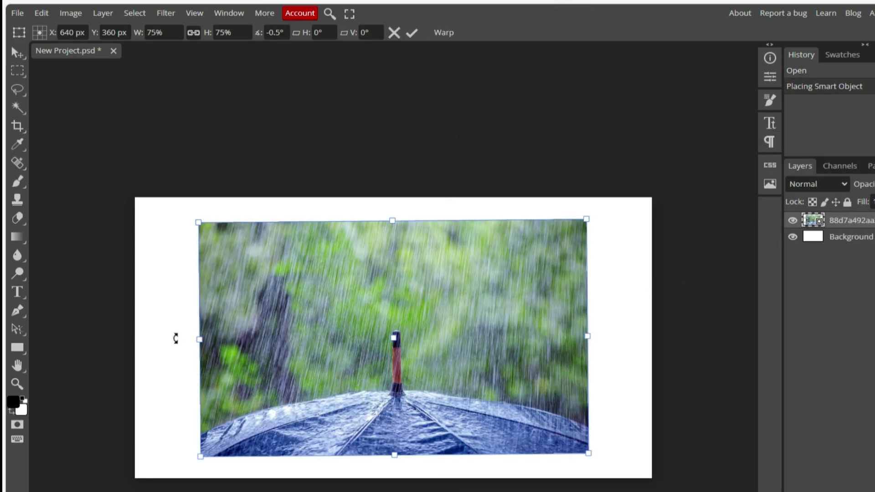
{"action": "left_click_drag", "start_coordinate": [176, 337], "coordinate": [31, 85]}
{"action": "key", "text": "Return"}
Step: Place the masked-man image over the umbrella backdrop and resize it
{"action": "key", "text": "alt+Tab"}
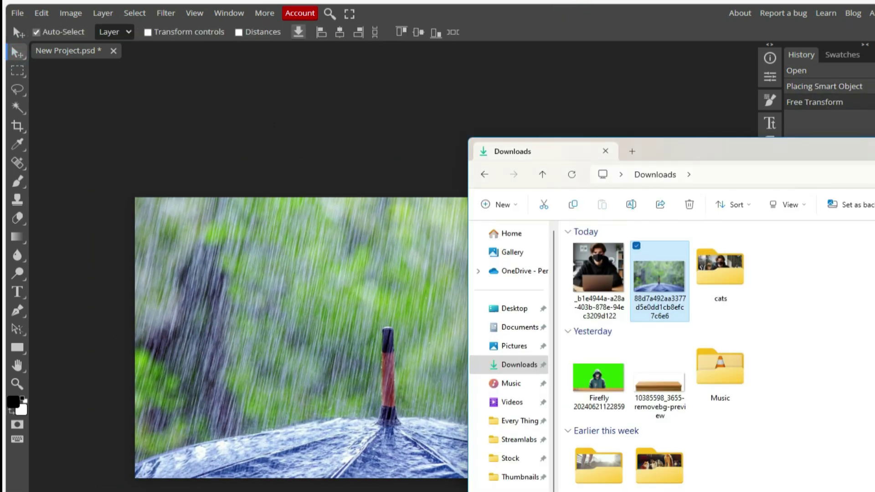
{"action": "left_click_drag", "start_coordinate": [589, 275], "coordinate": [293, 307]}
{"action": "left_click_drag", "start_coordinate": [393, 476], "coordinate": [395, 431]}
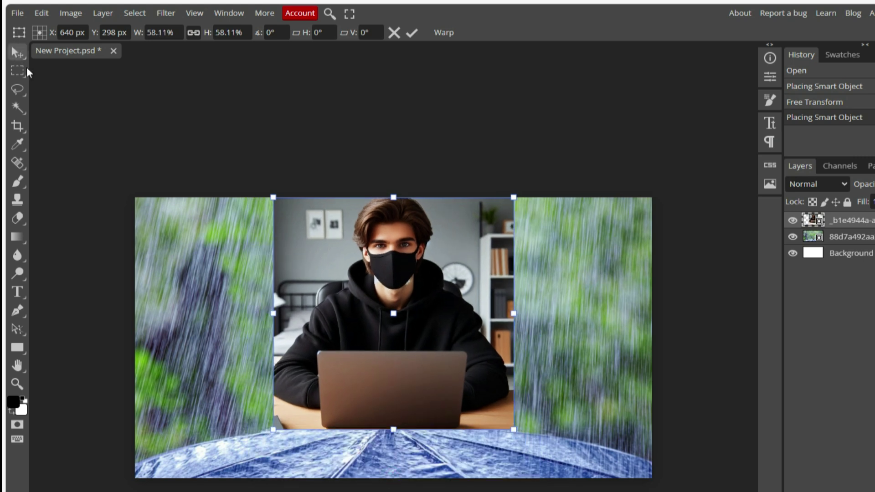
{"action": "key", "text": "Return"}
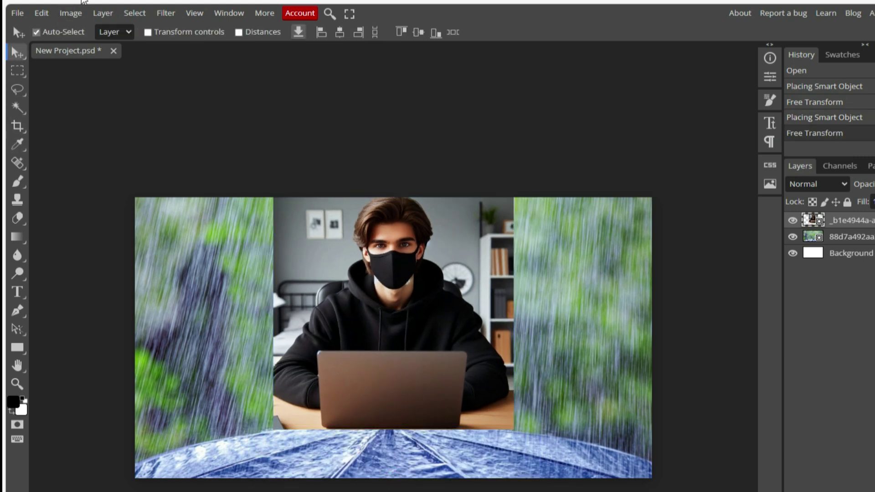
Step: Export the composite as a 1280×720 PNG
{"action": "left_click", "coordinate": [18, 13]}
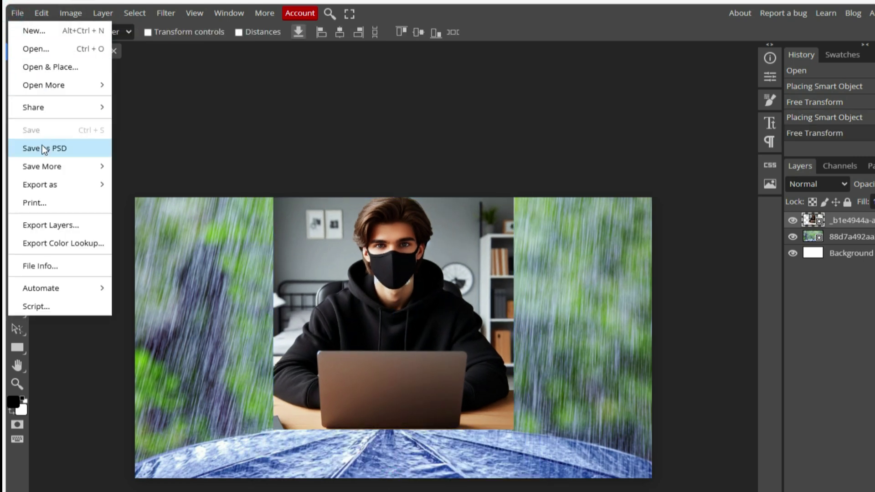
{"action": "mouse_move", "coordinate": [39, 183]}
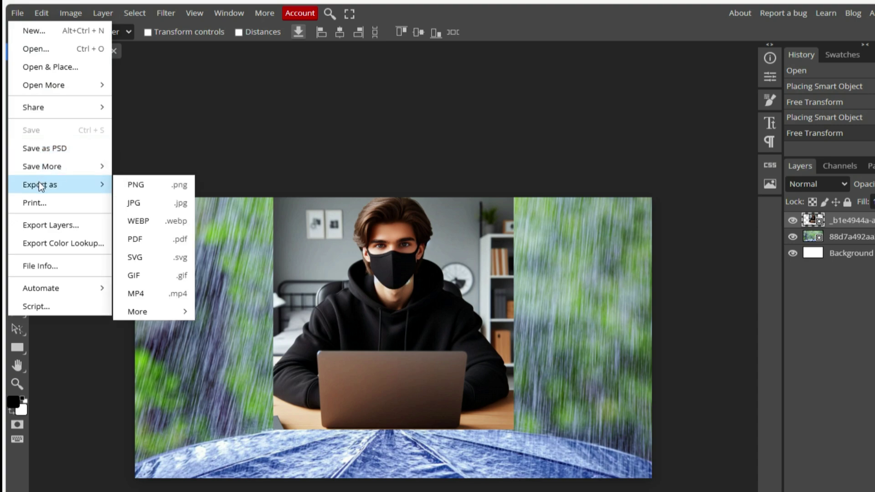
{"action": "left_click", "coordinate": [137, 184]}
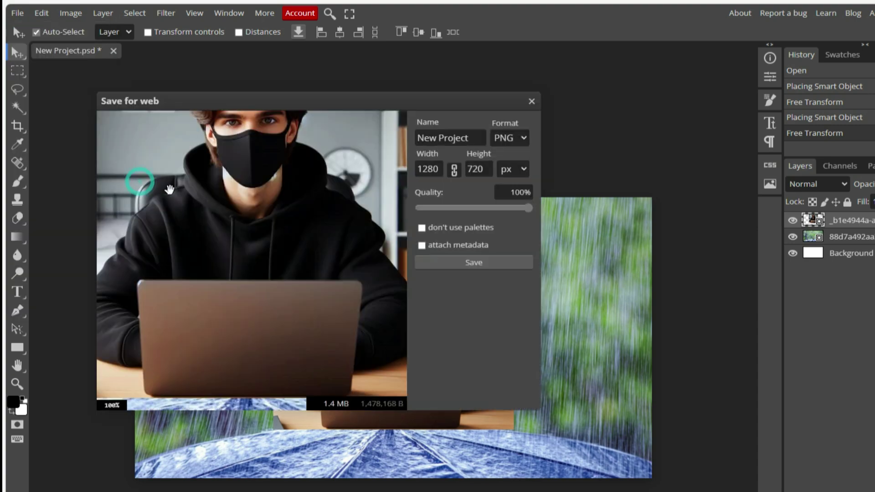
{"action": "left_click", "coordinate": [471, 263]}
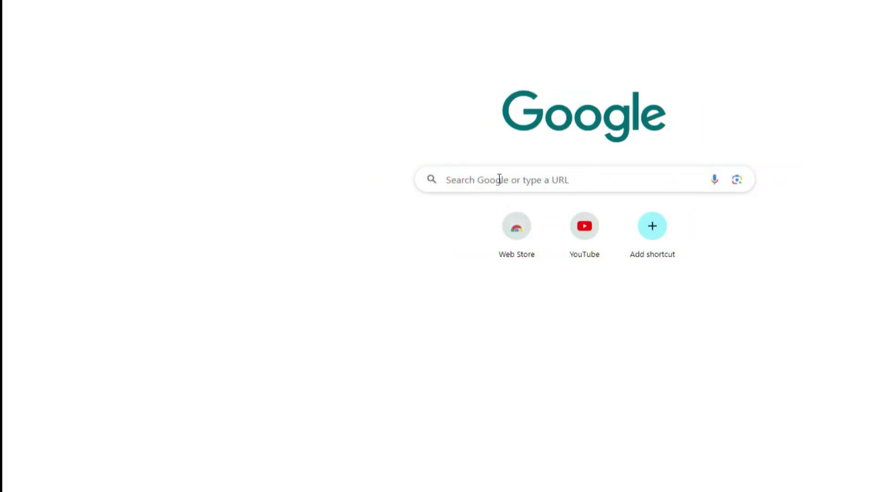
Step: Find Adobe Firefly through Google and open its Generative fill feature
{"action": "left_click", "coordinate": [499, 179]}
{"action": "left_click", "coordinate": [497, 207]}
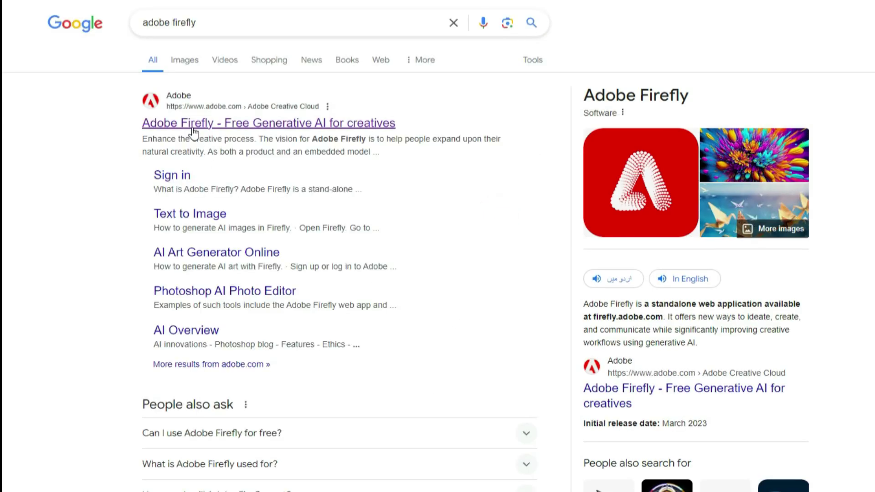
{"action": "left_click", "coordinate": [192, 127]}
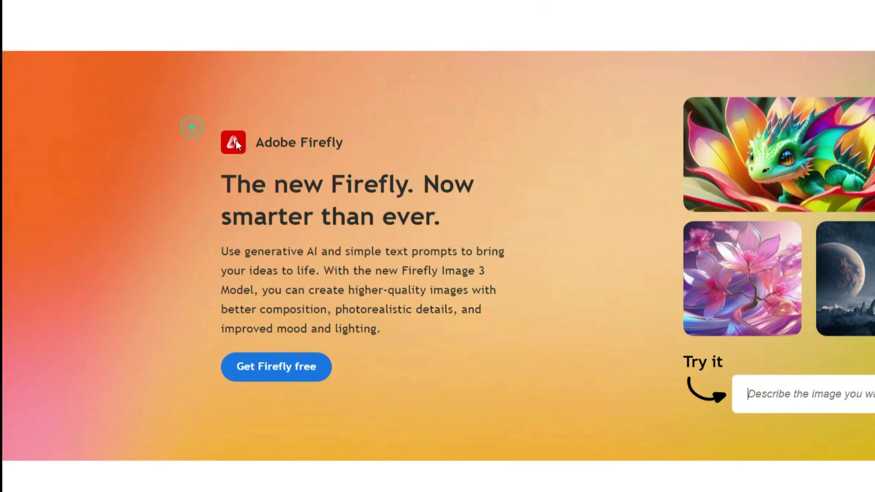
{"action": "left_click", "coordinate": [265, 374]}
{"action": "scroll", "coordinate": [756, 207], "scroll_direction": "down", "scroll_amount": 10}
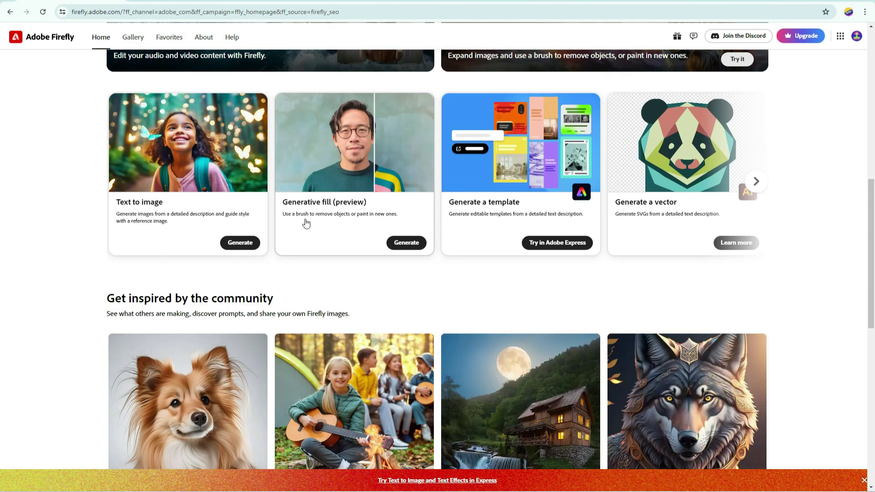
{"action": "left_click", "coordinate": [407, 243]}
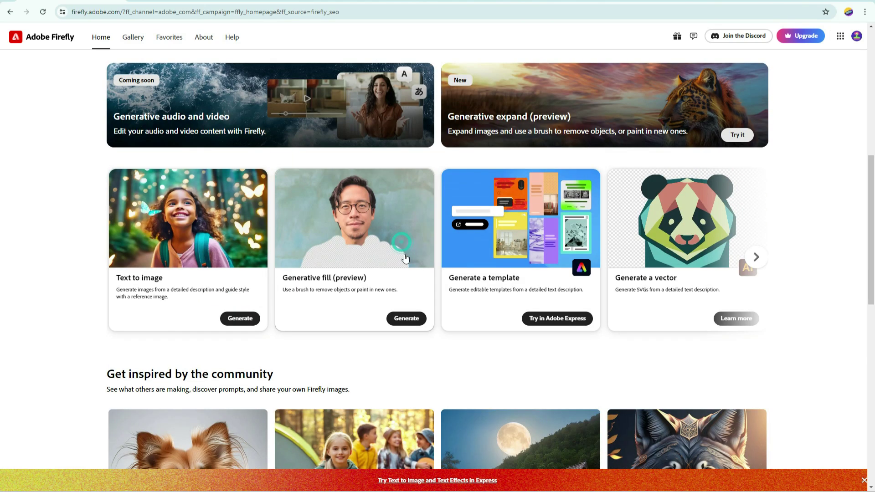
Step: Upload the exported composite, paint over the rain areas with a 128px brush, and generate
{"action": "left_click", "coordinate": [440, 139]}
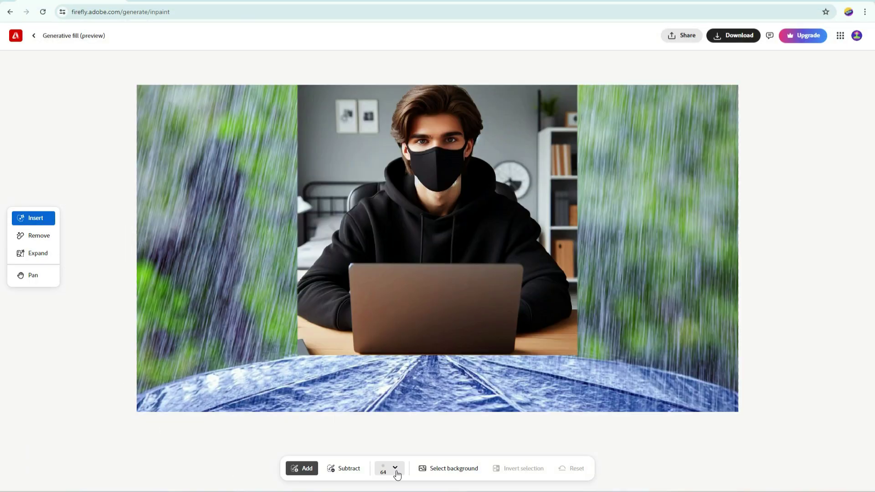
{"action": "left_click", "coordinate": [396, 470]}
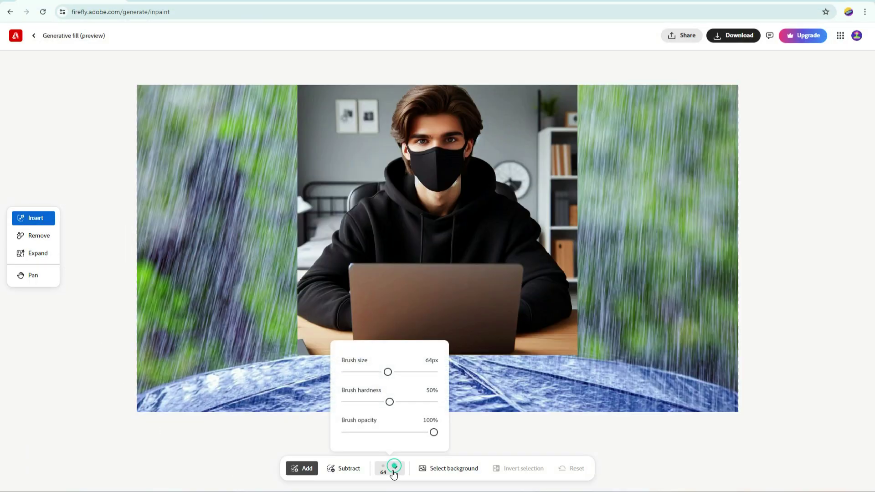
{"action": "left_click_drag", "start_coordinate": [412, 372], "coordinate": [438, 373]}
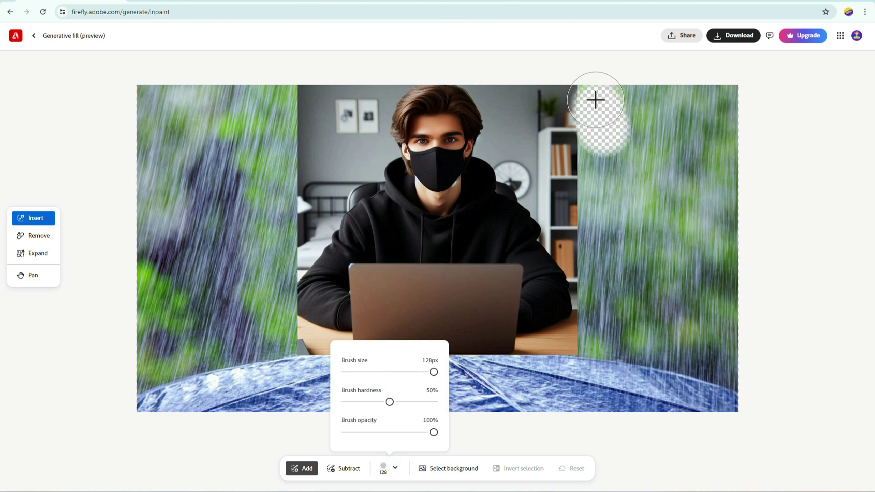
{"action": "mouse_move", "coordinate": [596, 98]}
{"action": "left_mouse_down"}
{"action": "mouse_move", "coordinate": [723, 100]}
{"action": "mouse_move", "coordinate": [600, 180]}
{"action": "mouse_move", "coordinate": [604, 298]}
{"action": "mouse_move", "coordinate": [640, 137]}
{"action": "mouse_move", "coordinate": [734, 345]}
{"action": "mouse_move", "coordinate": [640, 217]}
{"action": "mouse_move", "coordinate": [603, 352]}
{"action": "mouse_move", "coordinate": [559, 391]}
{"action": "mouse_move", "coordinate": [420, 380]}
{"action": "mouse_move", "coordinate": [162, 391]}
{"action": "mouse_move", "coordinate": [255, 92]}
{"action": "mouse_move", "coordinate": [282, 136]}
{"action": "mouse_move", "coordinate": [270, 298]}
{"action": "mouse_move", "coordinate": [150, 344]}
{"action": "left_mouse_up"}
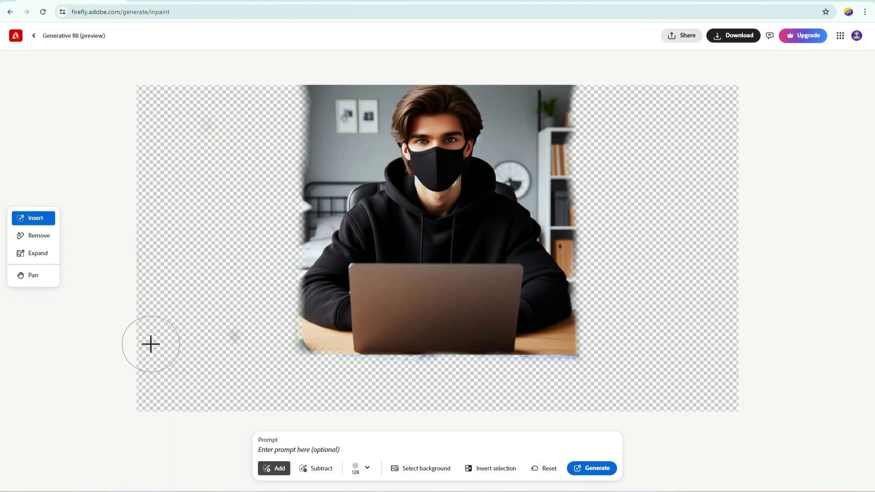
{"action": "left_click", "coordinate": [586, 468]}
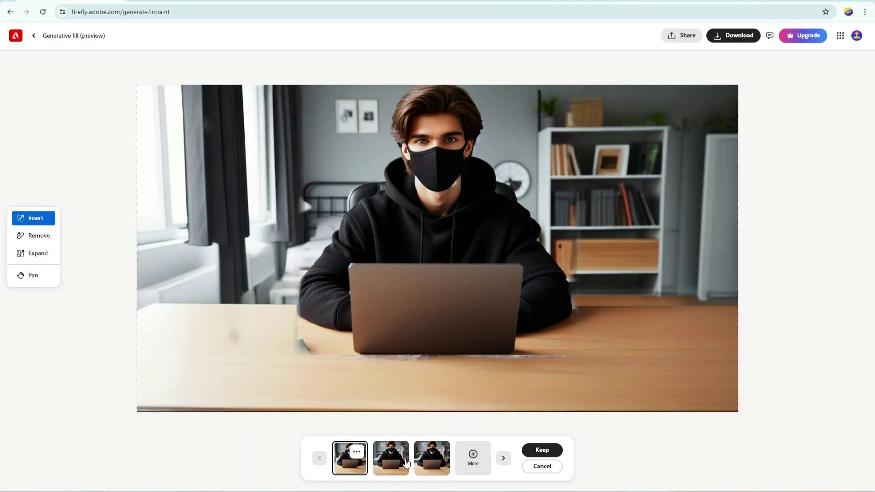
Step: Keep the second generated home-office variation
{"action": "left_click", "coordinate": [433, 460]}
{"action": "left_click", "coordinate": [393, 465]}
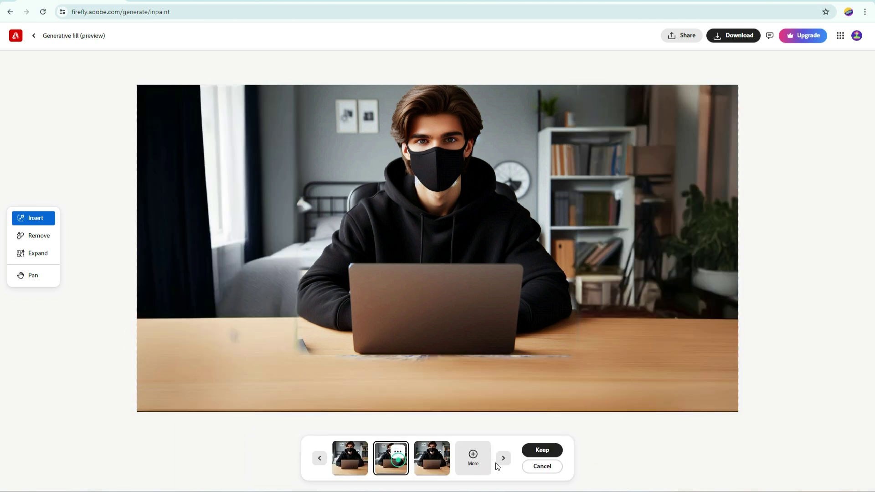
{"action": "left_click", "coordinate": [540, 450]}
Step: Mark the desk and left side and generate another fill
{"action": "left_click", "coordinate": [400, 473]}
{"action": "mouse_move", "coordinate": [580, 365]}
{"action": "left_mouse_down"}
{"action": "mouse_move", "coordinate": [531, 365]}
{"action": "mouse_move", "coordinate": [287, 313]}
{"action": "mouse_move", "coordinate": [217, 343]}
{"action": "left_mouse_up"}
{"action": "left_click", "coordinate": [591, 468]}
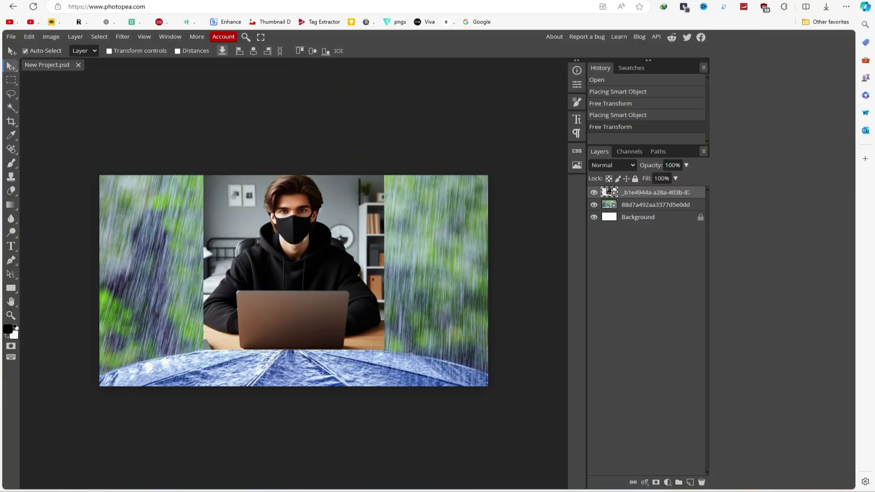
Step: Place the Firefly home-office image on the Photopea canvas, enlarged to fill it
{"action": "key", "text": "alt+Tab"}
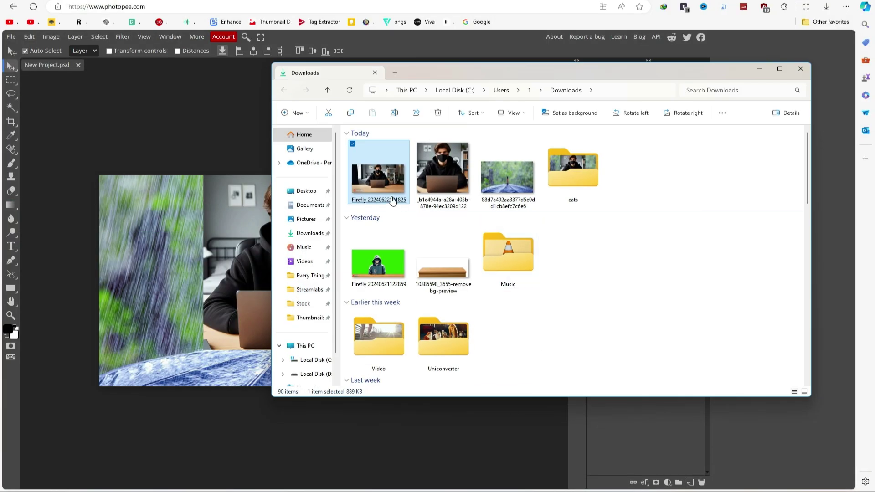
{"action": "left_click_drag", "start_coordinate": [378, 173], "coordinate": [116, 299]}
{"action": "left_click_drag", "start_coordinate": [294, 388], "coordinate": [293, 428]}
{"action": "key", "text": "Return"}
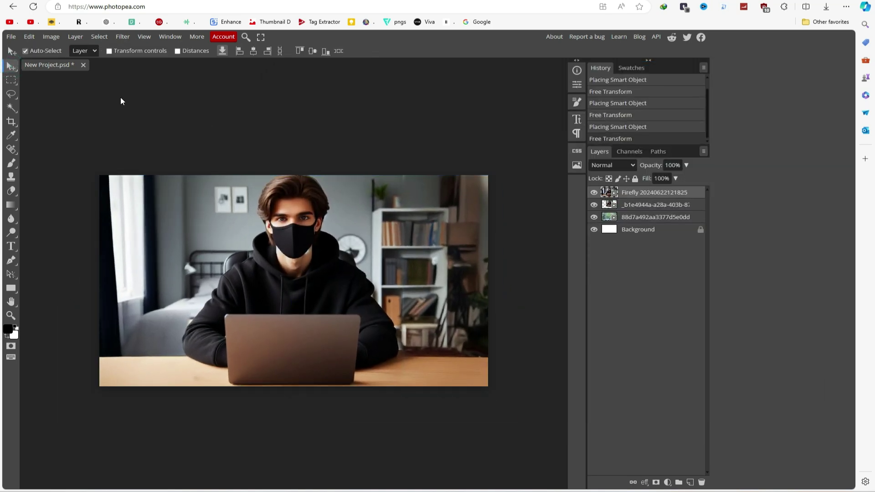
Step: Export the result as the PNG New Project (2).png and open a new tab
{"action": "left_click", "coordinate": [11, 37]}
{"action": "mouse_move", "coordinate": [43, 169]}
{"action": "left_click", "coordinate": [111, 163]}
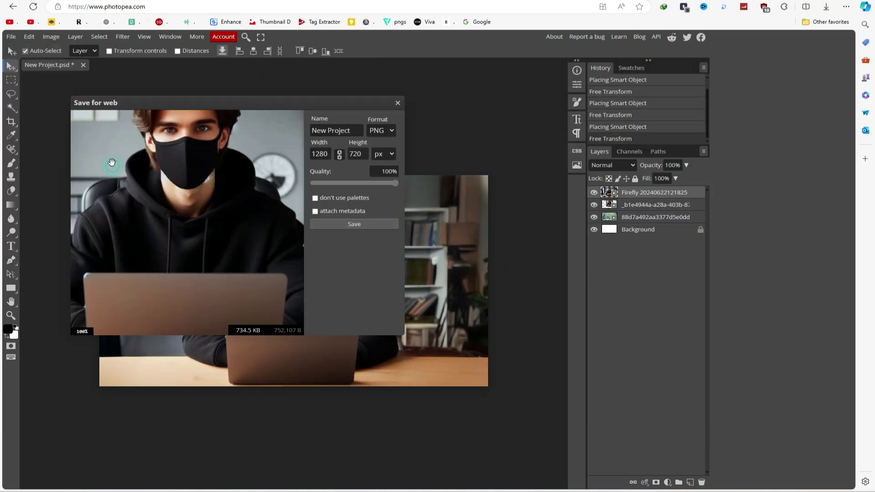
{"action": "left_click", "coordinate": [359, 224]}
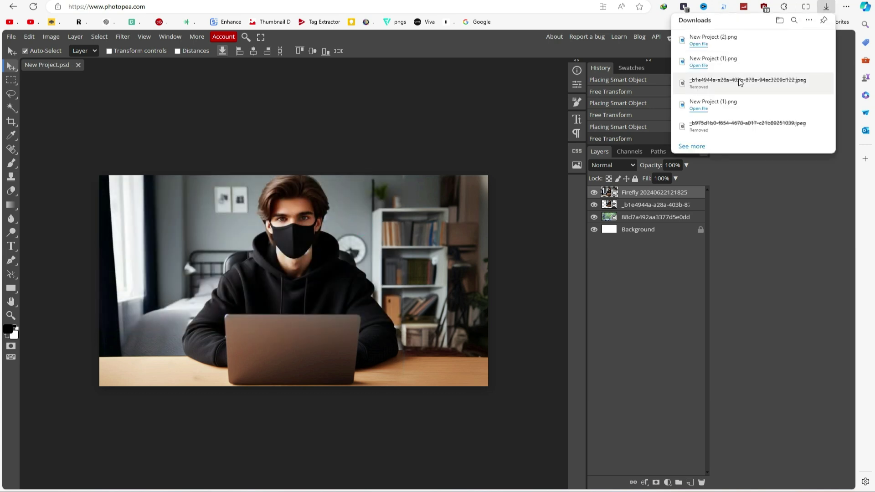
{"action": "key", "text": "ctrl+t"}
Step: Search for 'image enhancer' and open the PicWish photo enhancer
{"action": "left_click", "coordinate": [299, 106]}
{"action": "type", "text": "image enhancer"}
{"action": "key", "text": "Return"}
{"action": "scroll", "coordinate": [166, 196], "scroll_direction": "down", "scroll_amount": 10}
{"action": "scroll", "coordinate": [166, 196], "scroll_direction": "down", "scroll_amount": 4}
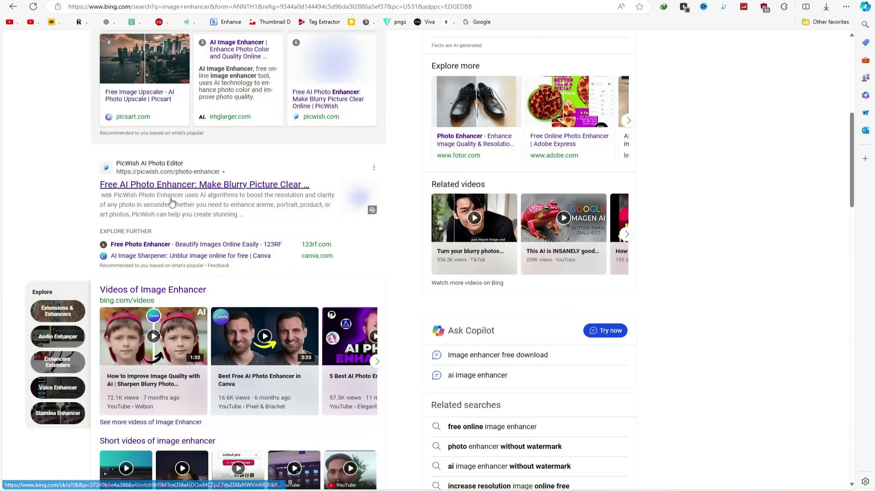
{"action": "left_click", "coordinate": [164, 182]}
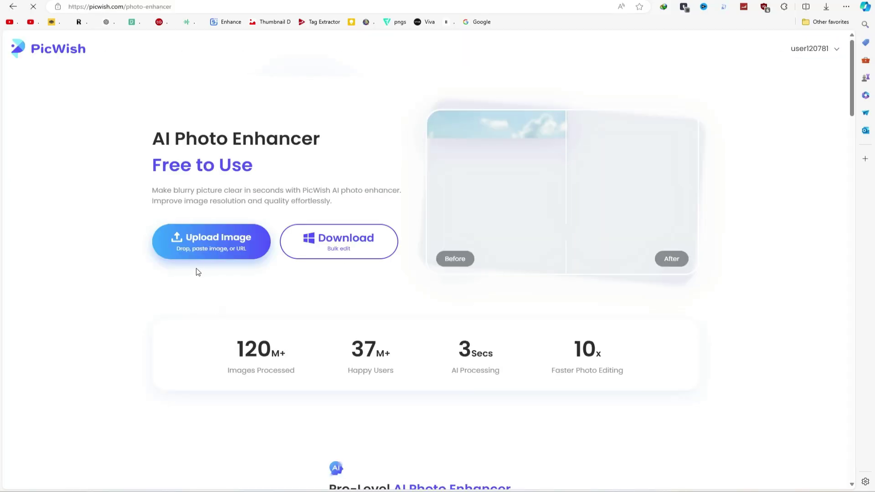
Step: Enhance New Project (2) in PicWish, download the free result and open it
{"action": "left_click", "coordinate": [216, 253]}
{"action": "double_click", "coordinate": [168, 156]}
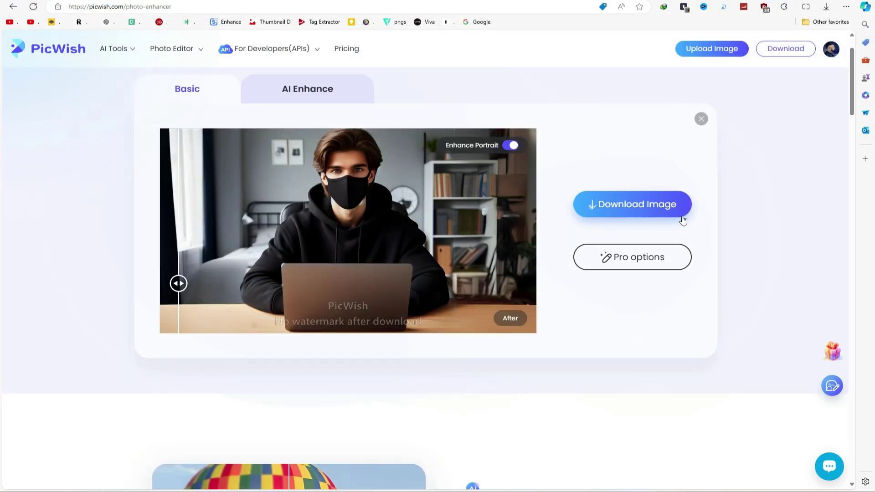
{"action": "mouse_move", "coordinate": [672, 209]}
{"action": "left_click", "coordinate": [629, 237]}
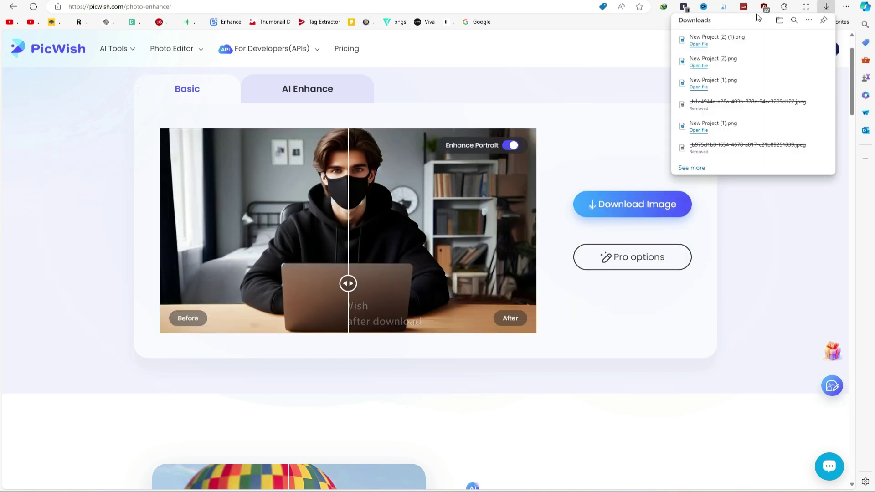
{"action": "left_click", "coordinate": [759, 38]}
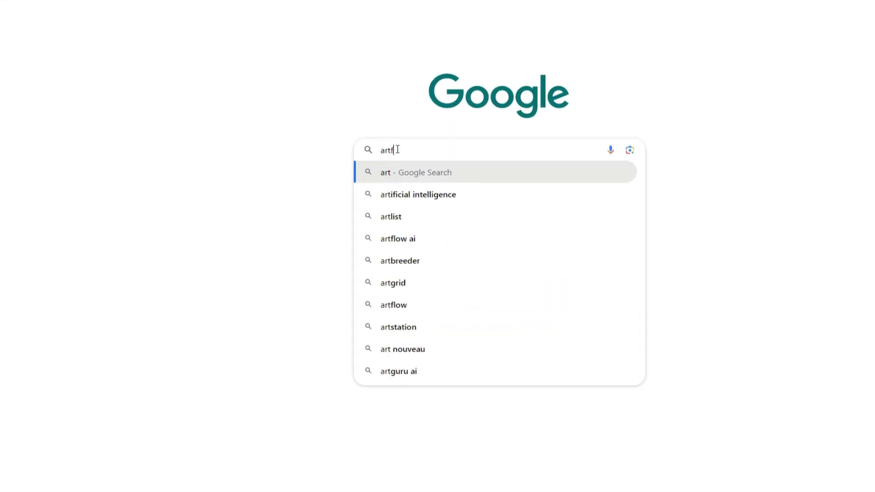
Step: Search for artflow and go to Artflow.ai's Video Studio section
{"action": "type", "text": "low"}
{"action": "key", "text": "Return"}
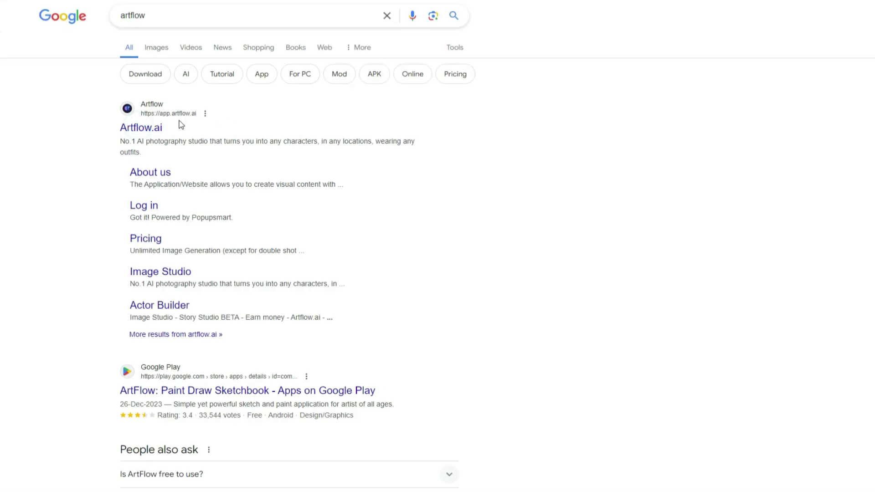
{"action": "left_click", "coordinate": [181, 124]}
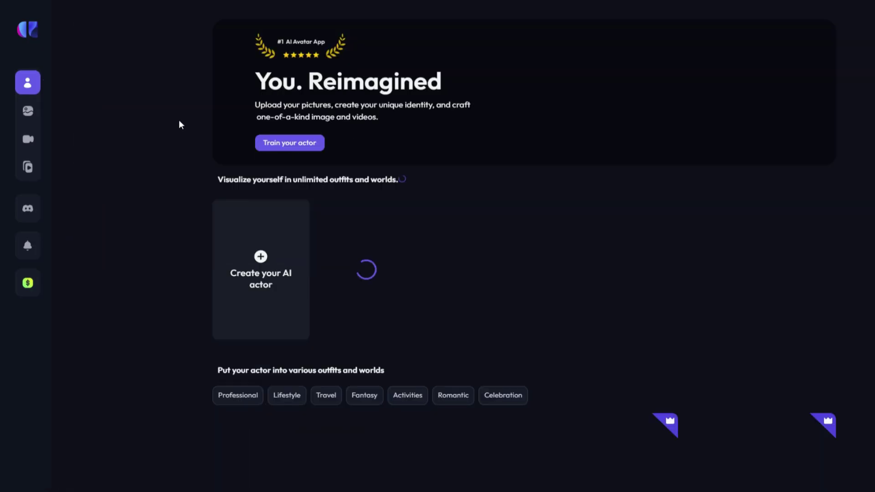
{"action": "mouse_move", "coordinate": [87, 157]}
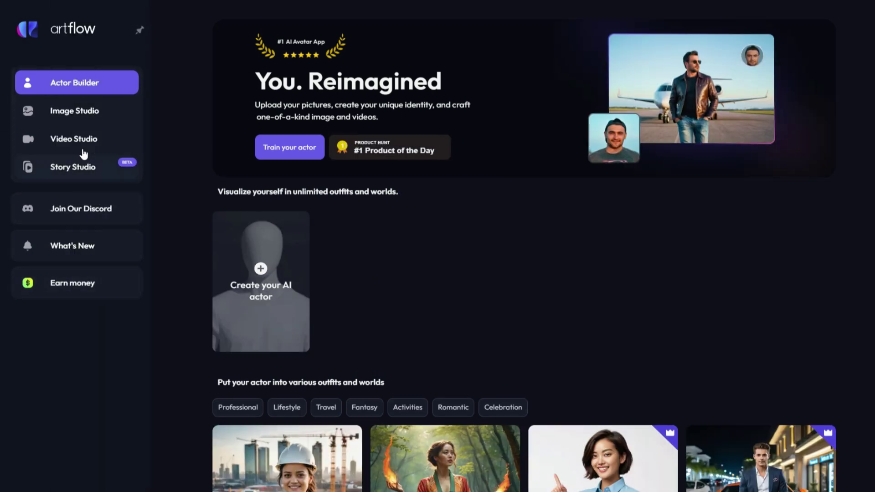
{"action": "left_click", "coordinate": [97, 142]}
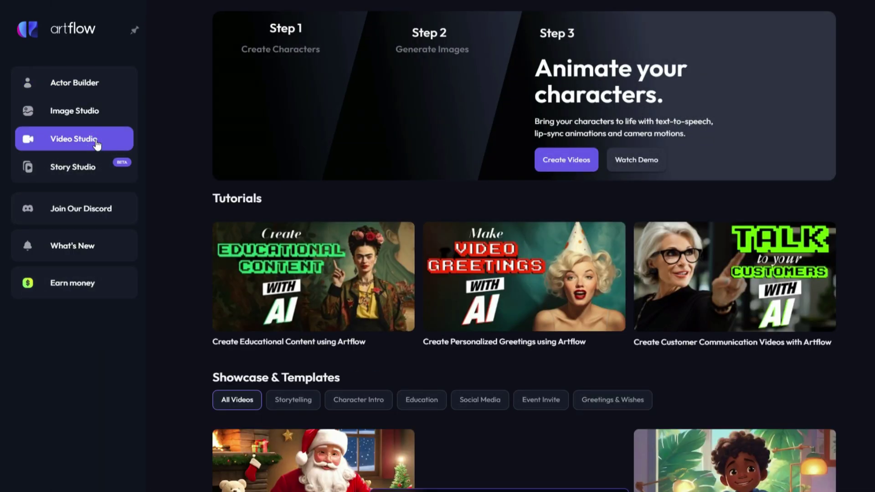
Step: Start creating a video and sign in with the Google account
{"action": "left_click", "coordinate": [554, 157]}
{"action": "left_click", "coordinate": [509, 274]}
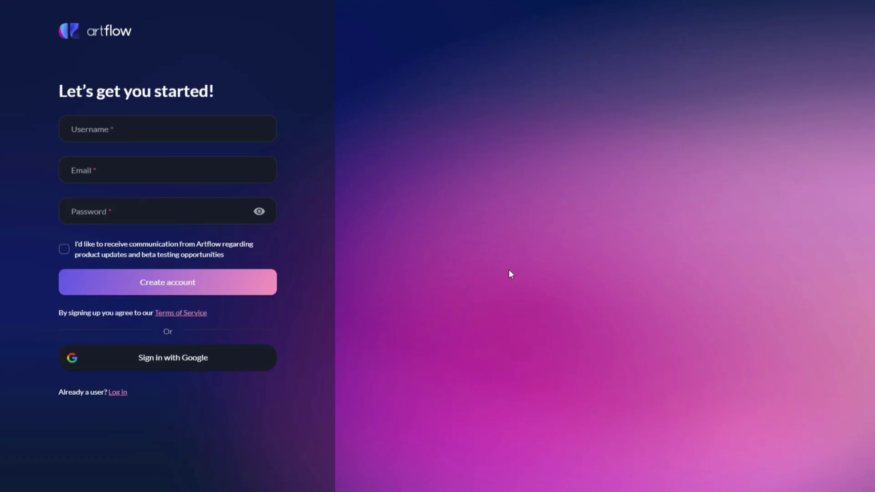
{"action": "left_click", "coordinate": [157, 357]}
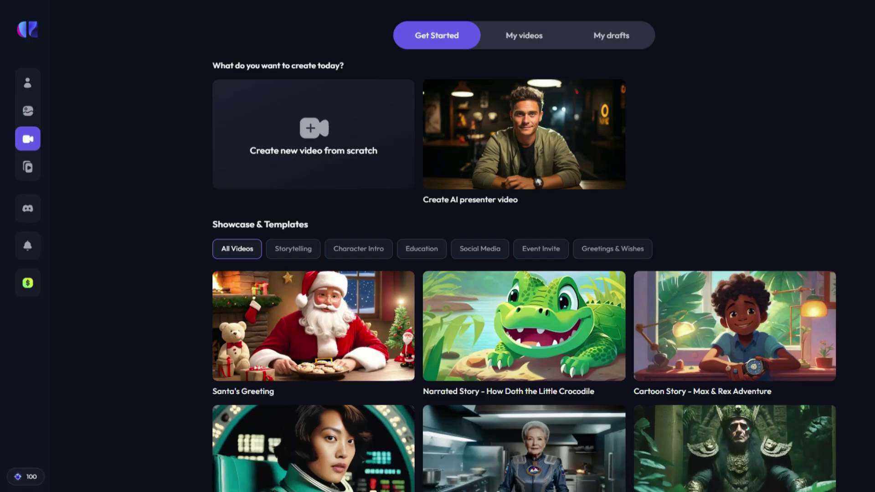
Step: Start a video from scratch and upload the masked-man laptop image as shot 1's scene
{"action": "left_click", "coordinate": [327, 139]}
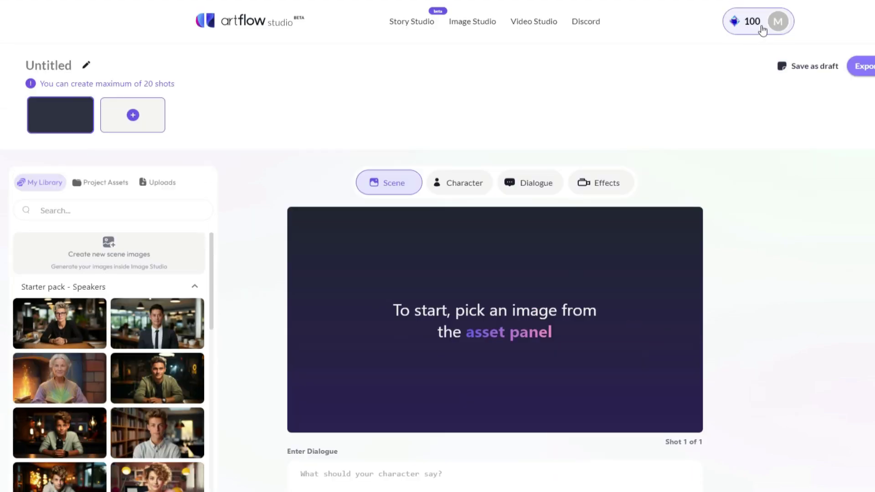
{"action": "left_click", "coordinate": [173, 183]}
{"action": "left_click", "coordinate": [75, 260]}
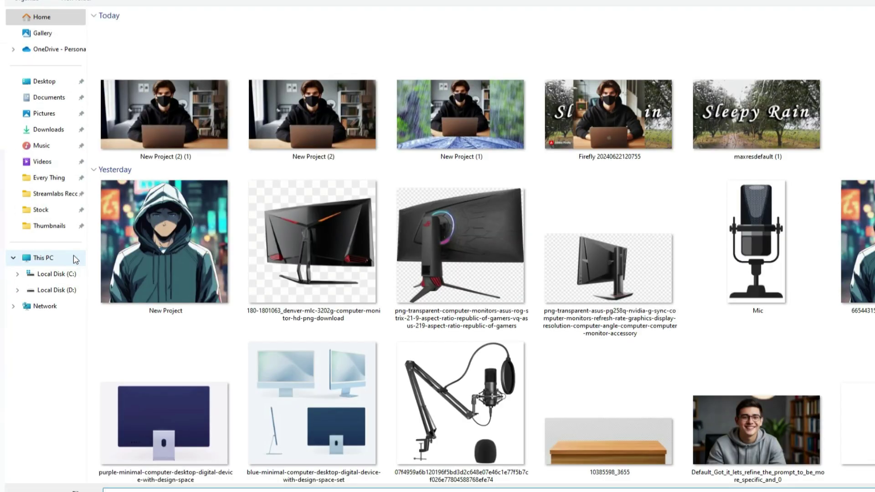
{"action": "double_click", "coordinate": [239, 188]}
{"action": "left_click", "coordinate": [162, 322]}
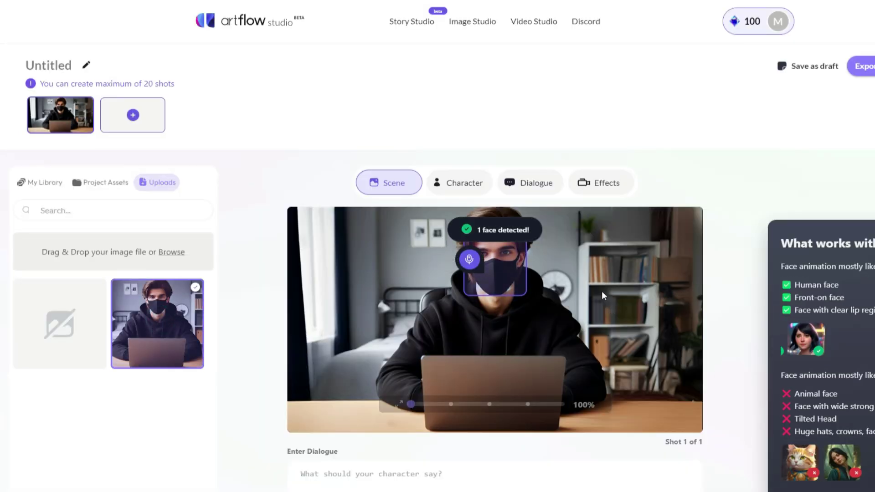
Step: Paste the ChatGPT script's intro paragraph into the character's dialogue box
{"action": "scroll", "coordinate": [631, 263], "scroll_direction": "down", "scroll_amount": 3}
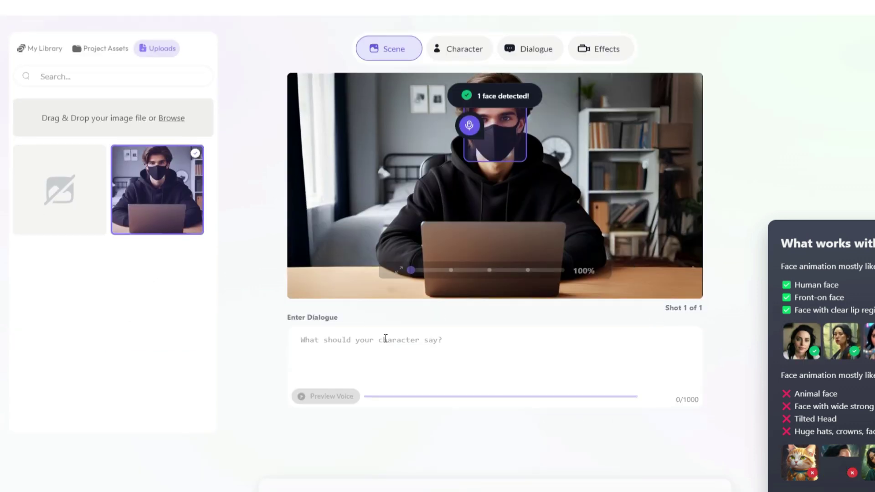
{"action": "left_click", "coordinate": [369, 344]}
{"action": "key", "text": "alt+Tab"}
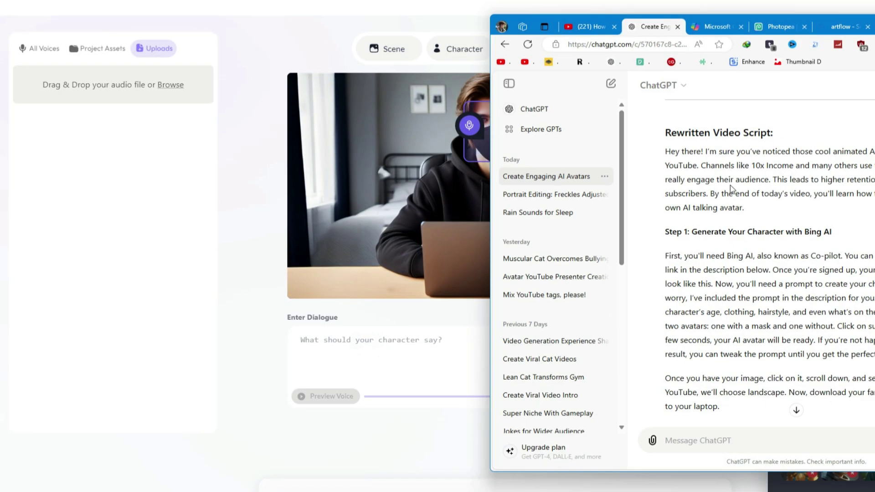
{"action": "left_click_drag", "start_coordinate": [744, 207], "coordinate": [688, 125]}
{"action": "left_click", "coordinate": [396, 338]}
{"action": "type", "text": "Hey there! I’m sure you’ve noticed those cool animated AI avatars all over YouTube. Channels like 10x Income and many others use these avatars to really engage their audience. This leads to higher retention rates and more subscribers. By the end of today’s video, you’ll learn how to create your very own AI talking avatar."}
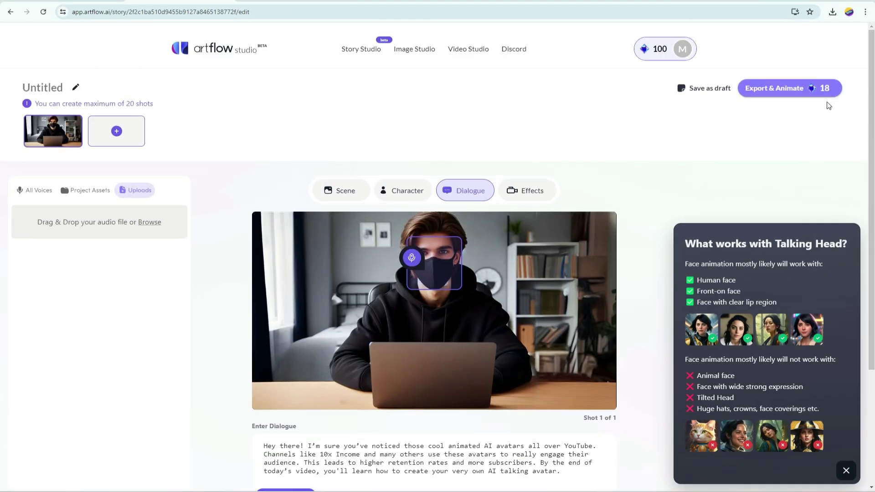
Step: Export and animate the video under the title 'Ai Avatar'
{"action": "left_click", "coordinate": [791, 88]}
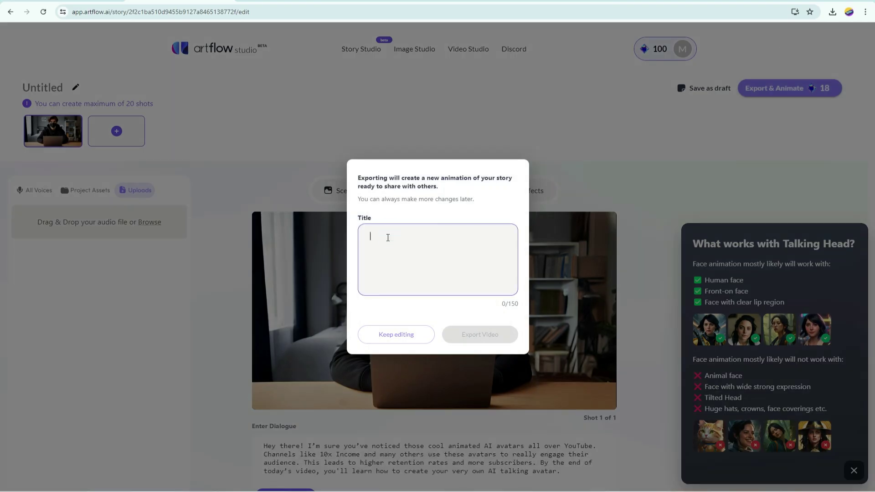
{"action": "type", "text": "Ai Avatar"}
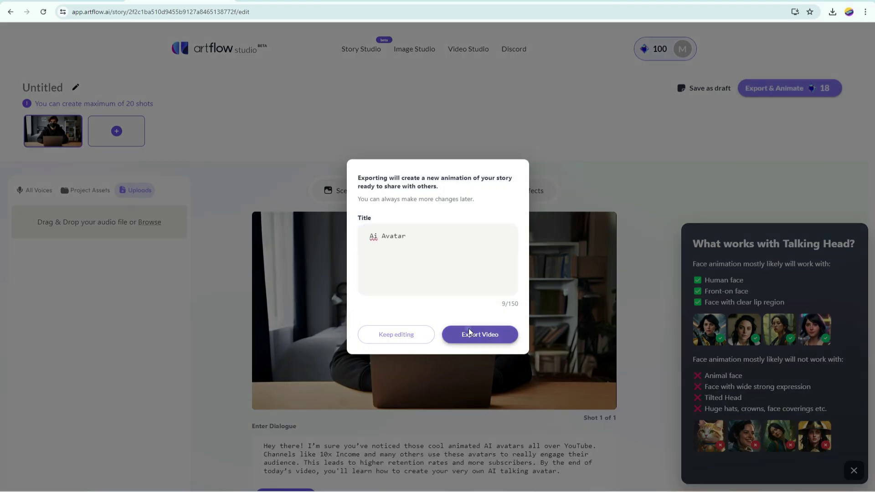
{"action": "left_click", "coordinate": [470, 332]}
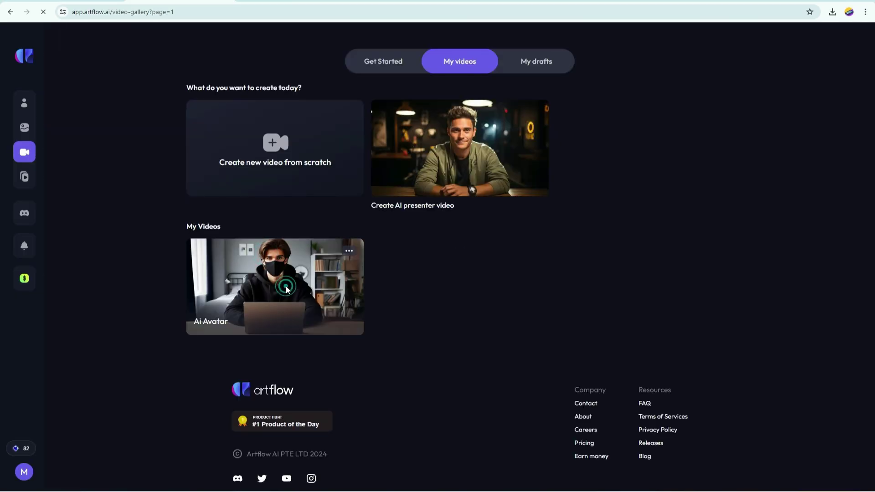
Step: Download the Ai Avatar video and play it from the recent downloads list
{"action": "left_click", "coordinate": [287, 289]}
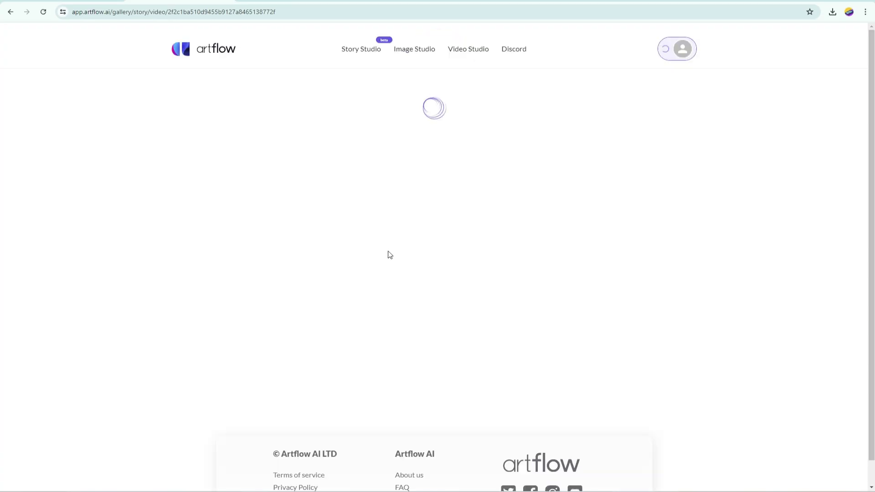
{"action": "left_click", "coordinate": [542, 317]}
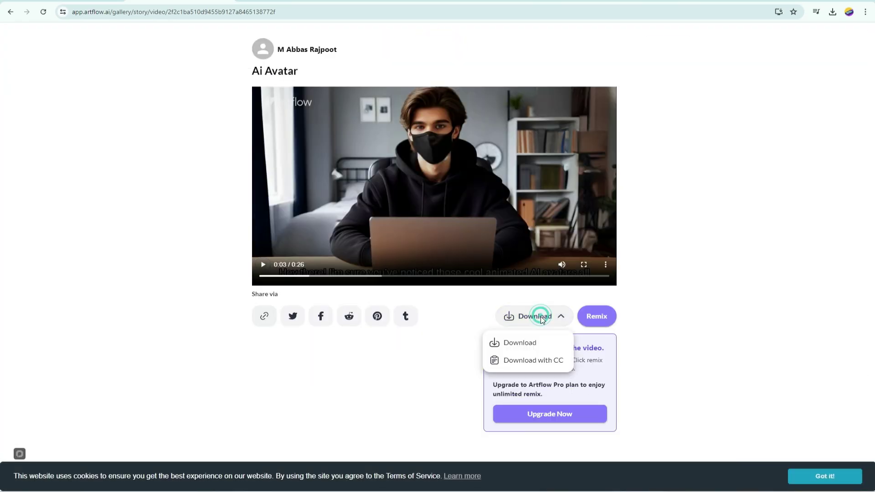
{"action": "left_click", "coordinate": [534, 342]}
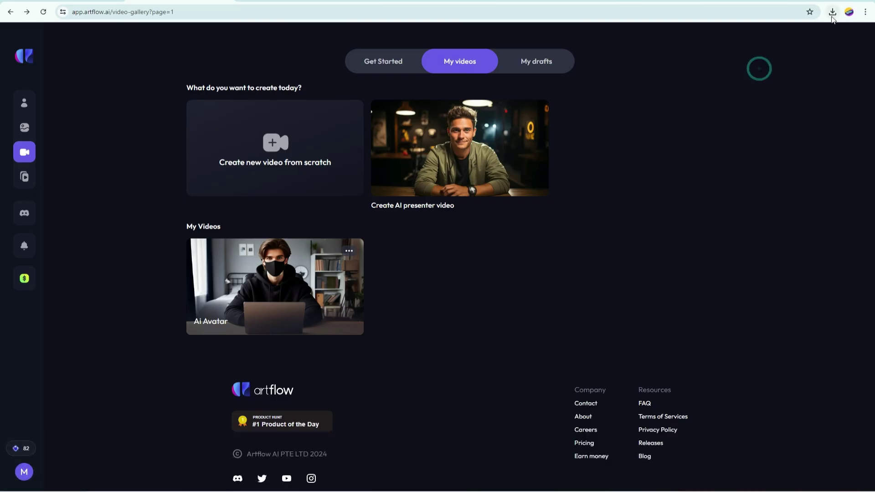
{"action": "left_click", "coordinate": [833, 11]}
{"action": "left_click", "coordinate": [745, 59]}
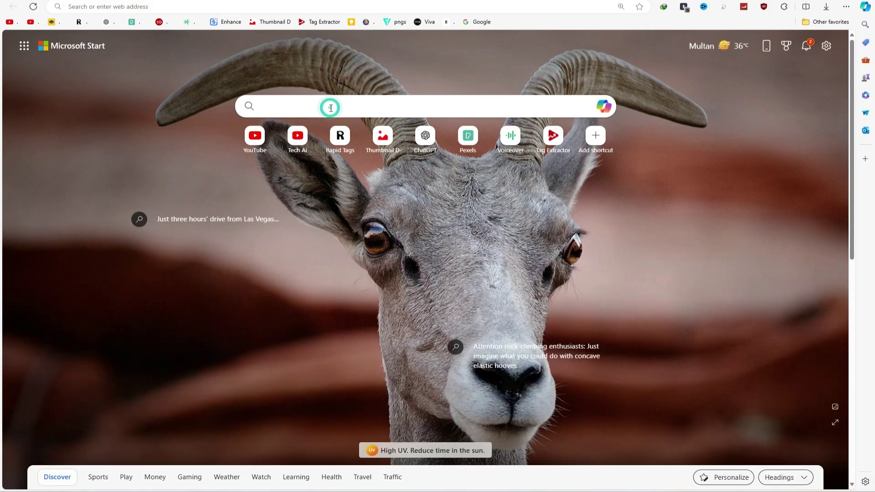
Step: Search for '123 apps' and open its Remove Logo from Video tool
{"action": "left_click", "coordinate": [330, 108]}
{"action": "type", "text": "123 apps"}
{"action": "key", "text": "Return"}
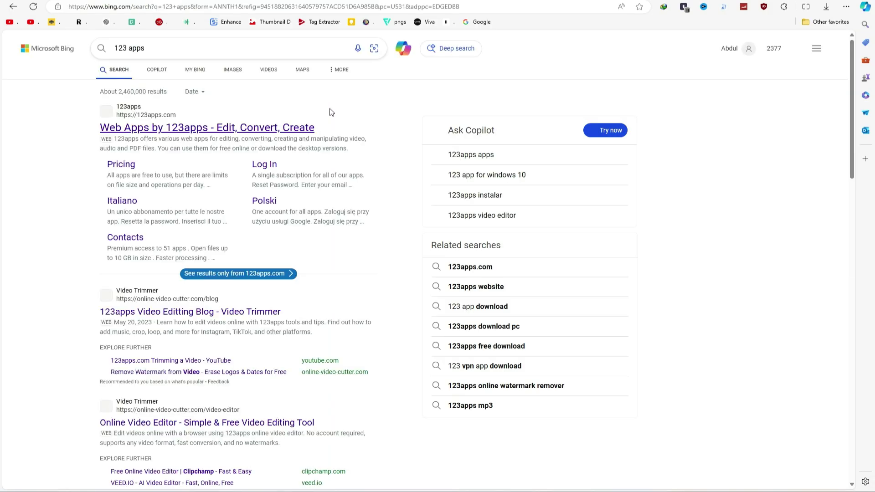
{"action": "left_click", "coordinate": [310, 127]}
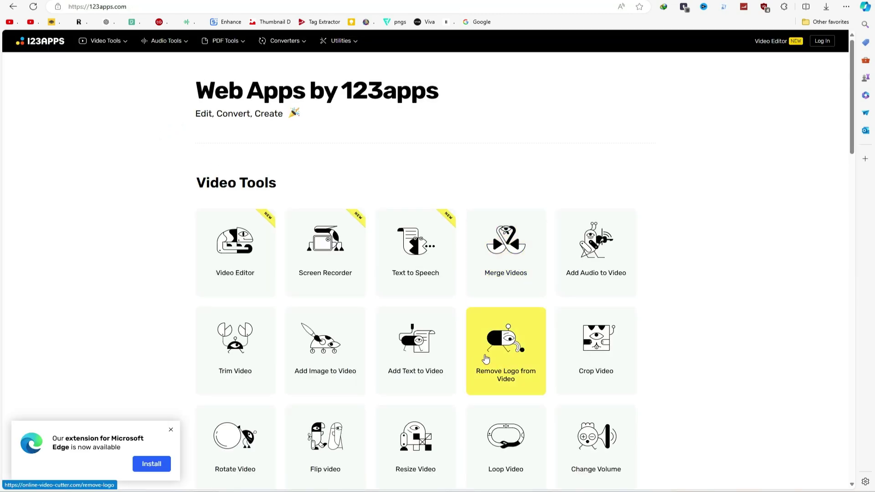
{"action": "left_click", "coordinate": [486, 360]}
Step: Load the avatar video, remove the top-left watermark, and export it as 720p MP4
{"action": "left_click", "coordinate": [478, 146]}
{"action": "left_click_drag", "start_coordinate": [479, 133], "coordinate": [715, 194]}
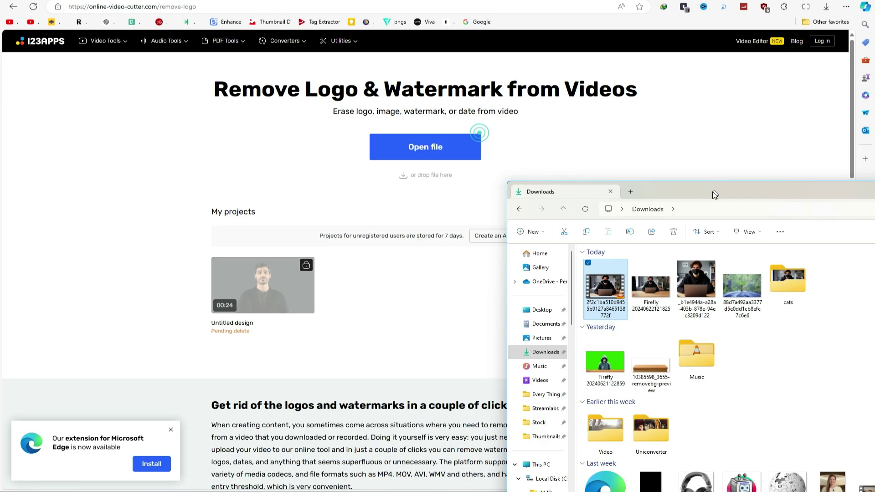
{"action": "left_click_drag", "start_coordinate": [606, 287], "coordinate": [401, 192]}
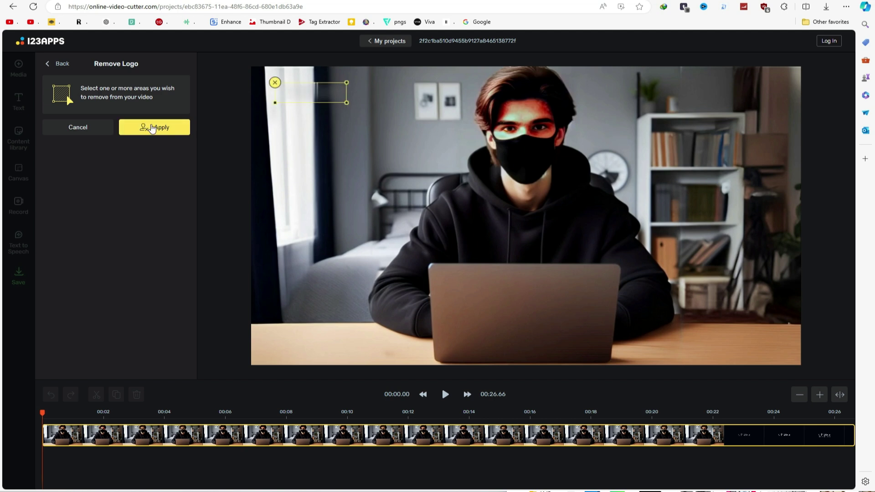
{"action": "left_click", "coordinate": [154, 129]}
{"action": "left_click", "coordinate": [19, 276]}
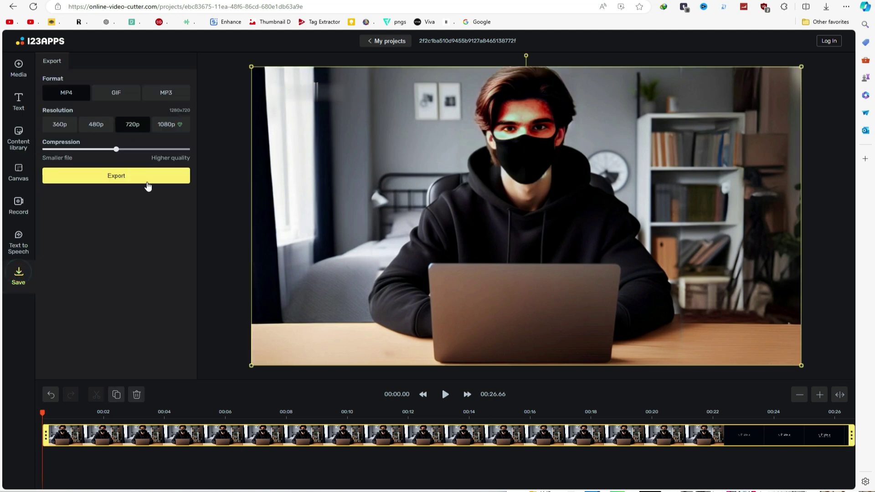
{"action": "left_click", "coordinate": [122, 177]}
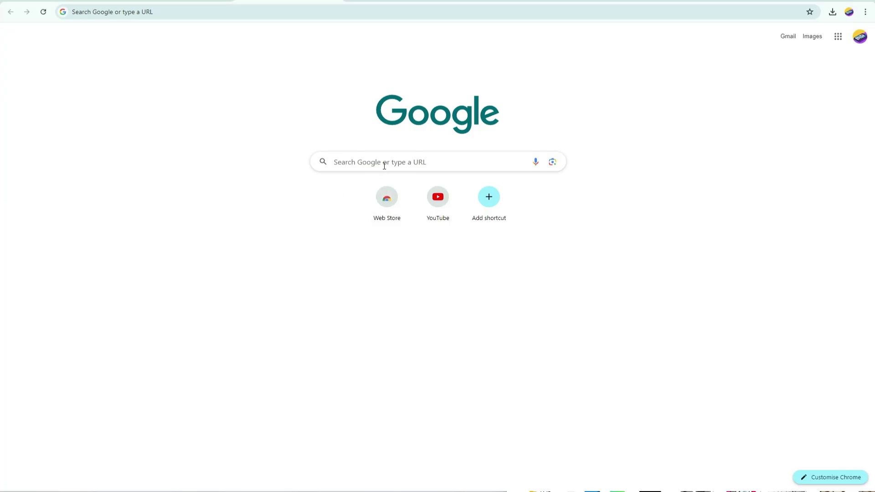
Step: Search 'vmake video enhancer', upload the masked man video, and download the Full HD result
{"action": "left_click", "coordinate": [385, 166]}
{"action": "type", "text": "vmake video enhancer"}
{"action": "key", "text": "Return"}
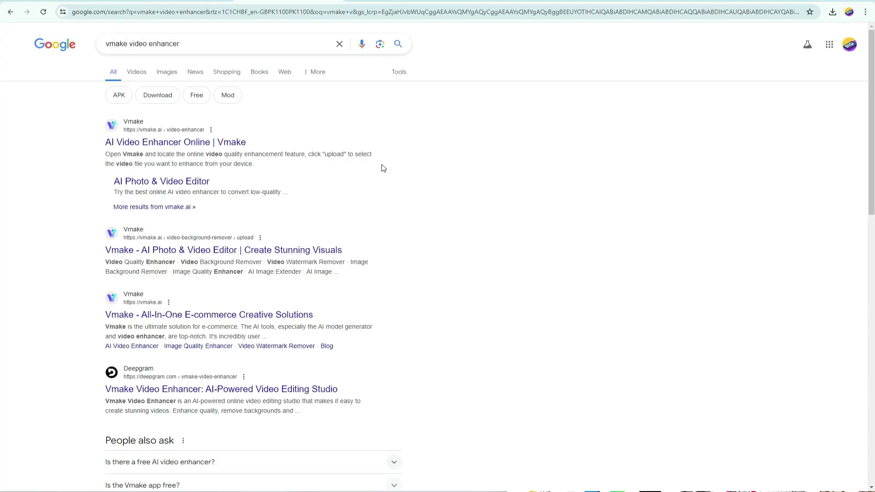
{"action": "left_click", "coordinate": [237, 142]}
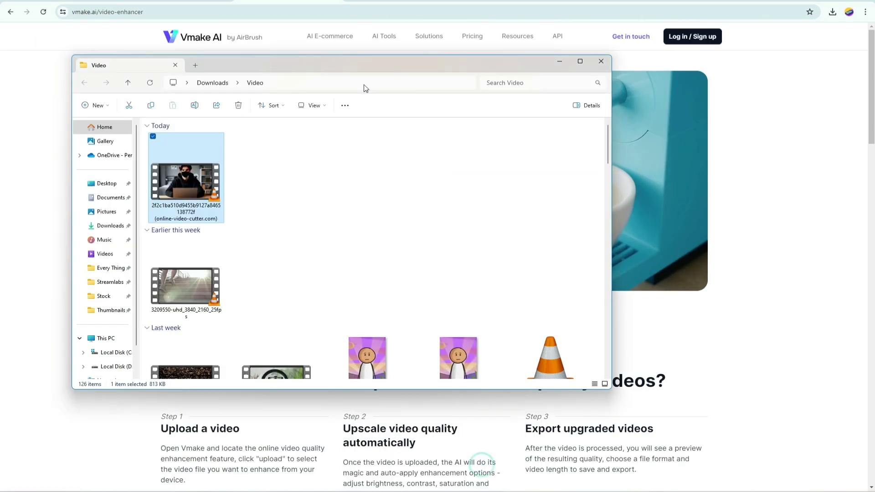
{"action": "left_click_drag", "start_coordinate": [364, 86], "coordinate": [688, 123]}
{"action": "left_click_drag", "start_coordinate": [509, 226], "coordinate": [322, 235]}
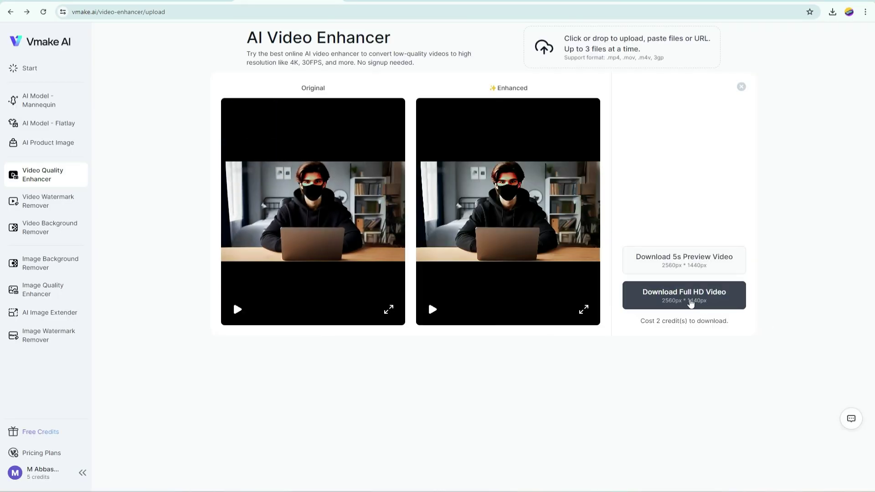
{"action": "left_click", "coordinate": [690, 302]}
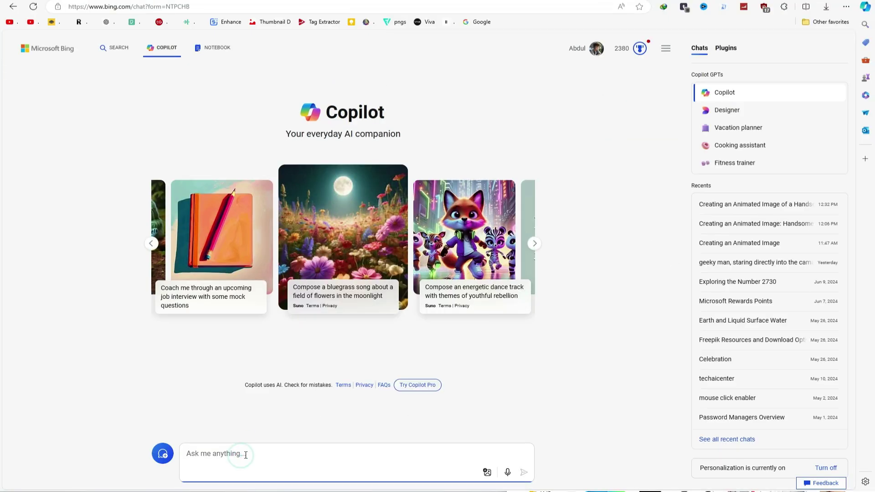
Step: Generate Pixar-style hoodie-and-laptop images from the pasted prompt and download one
{"action": "type", "text": "Create an image depicting a handsome 25 years old male sitting at a desk behind his open Apple laptop. he is wearing a Black HOODIE. he has silky hair. font facing the camera. He is sitting straight and centred. nice small home office background. The style is inspired by Pixar's animated style."}
{"action": "left_click", "coordinate": [524, 472]}
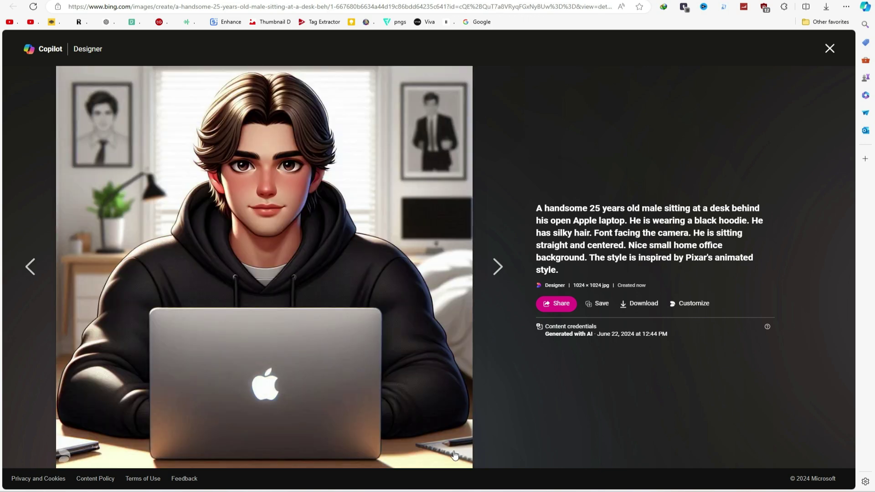
{"action": "left_click", "coordinate": [643, 305]}
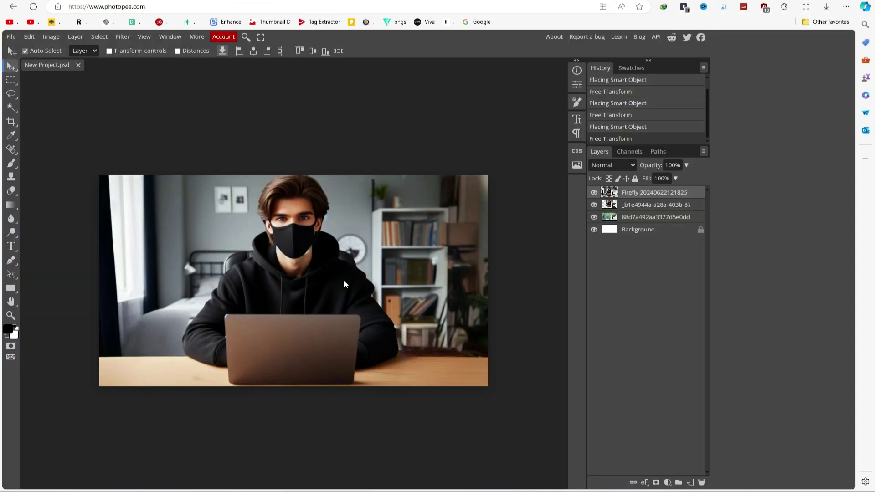
Step: Replace the top Firefly layer with the Pixar-style image, scaled down to fit the scene
{"action": "key", "text": "Delete"}
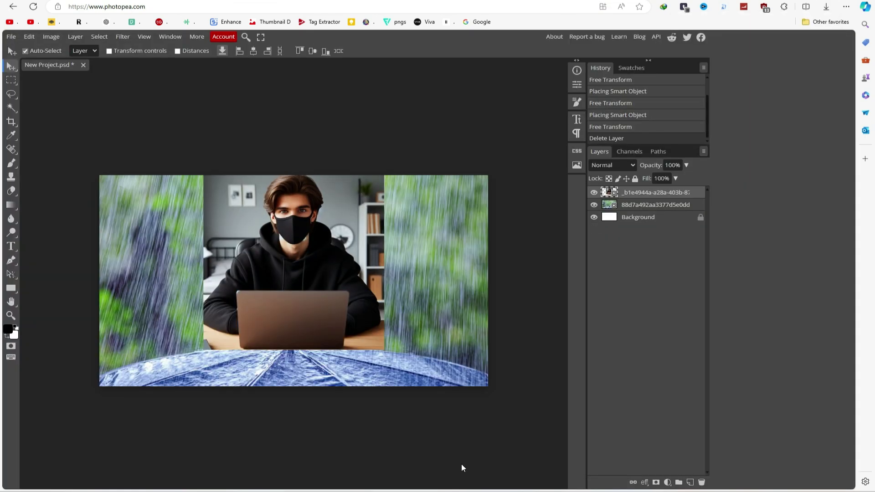
{"action": "key", "text": "alt+Tab"}
{"action": "left_click_drag", "start_coordinate": [390, 167], "coordinate": [203, 242]}
{"action": "left_click_drag", "start_coordinate": [293, 387], "coordinate": [294, 350]}
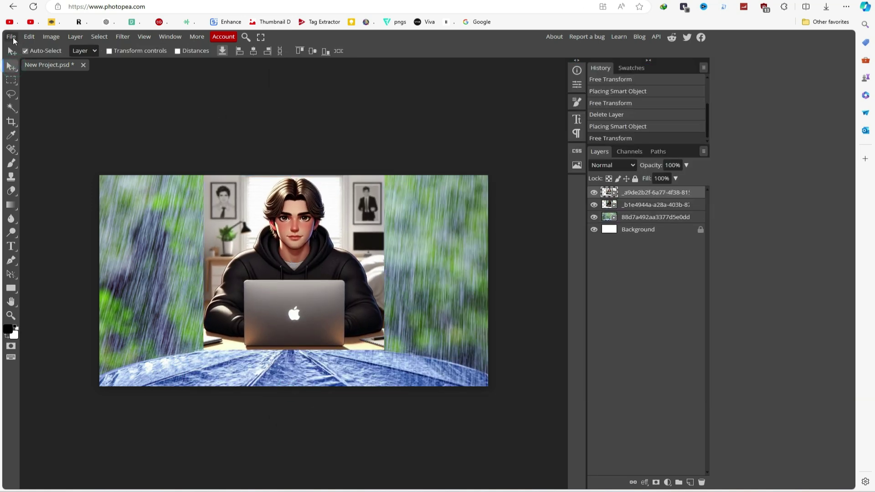
{"action": "key", "text": "Return"}
Step: Export the composite as a PNG and save it
{"action": "left_click", "coordinate": [10, 37]}
{"action": "mouse_move", "coordinate": [54, 171]}
{"action": "left_click", "coordinate": [109, 165]}
{"action": "left_click", "coordinate": [386, 224]}
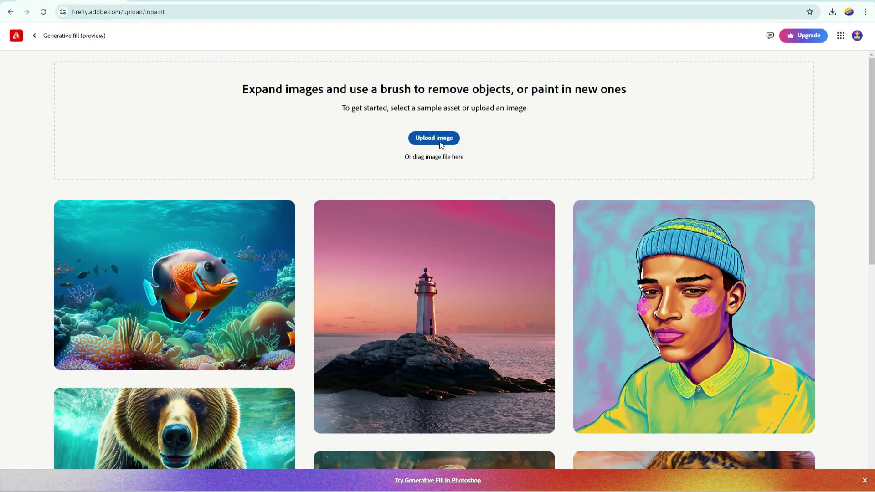
Step: Widen the uploaded image in Firefly by generatively filling the brushed edges and strips
{"action": "left_click", "coordinate": [434, 138]}
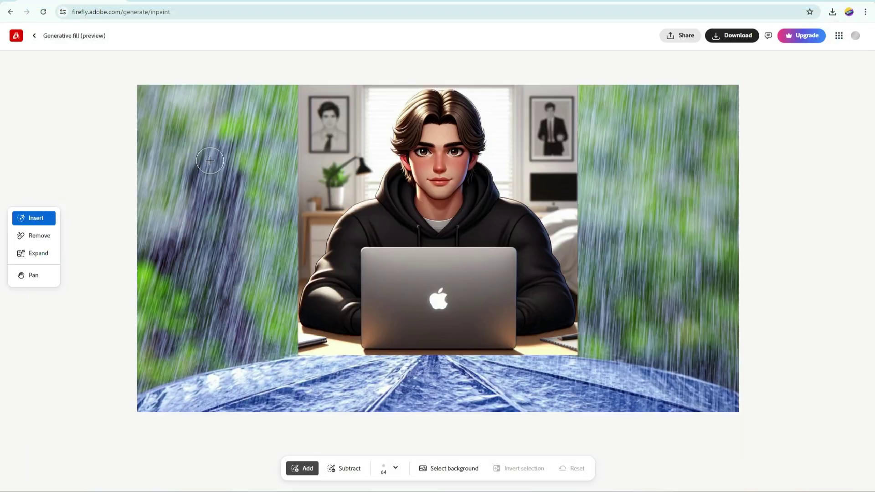
{"action": "mouse_move", "coordinate": [593, 365]}
{"action": "left_mouse_down"}
{"action": "mouse_move", "coordinate": [602, 133]}
{"action": "mouse_move", "coordinate": [629, 139]}
{"action": "mouse_move", "coordinate": [474, 406]}
{"action": "mouse_move", "coordinate": [182, 254]}
{"action": "mouse_move", "coordinate": [203, 162]}
{"action": "left_mouse_up"}
{"action": "left_click", "coordinate": [592, 468]}
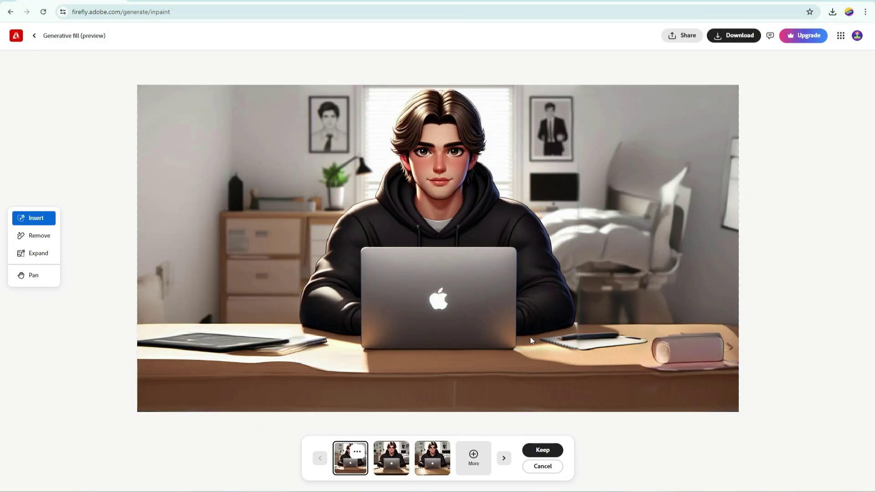
{"action": "left_click", "coordinate": [542, 450]}
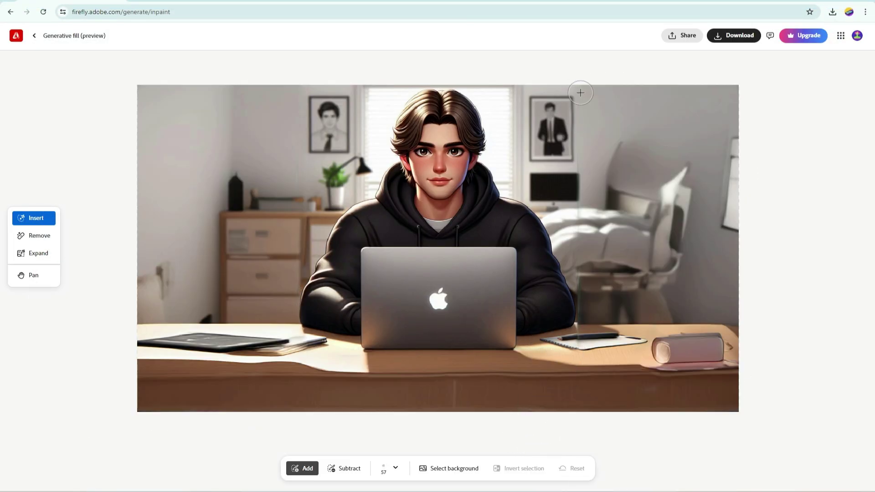
{"action": "left_click_drag", "start_coordinate": [580, 92], "coordinate": [583, 354]}
{"action": "left_click", "coordinate": [593, 468]}
{"action": "left_click", "coordinate": [543, 450]}
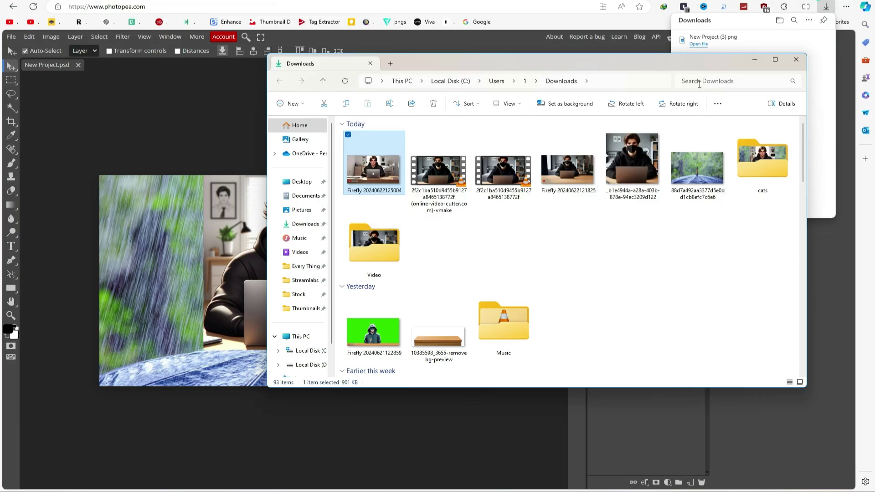
Step: Place the widened Firefly image onto the Photopea canvas, enlarged to fill it
{"action": "left_click_drag", "start_coordinate": [440, 61], "coordinate": [567, 117]}
{"action": "left_click_drag", "start_coordinate": [500, 218], "coordinate": [262, 284]}
{"action": "left_click_drag", "start_coordinate": [296, 420], "coordinate": [299, 431]}
{"action": "key", "text": "Return"}
Step: Export the image as a PNG and save the file
{"action": "left_click", "coordinate": [10, 37]}
{"action": "mouse_move", "coordinate": [28, 166]}
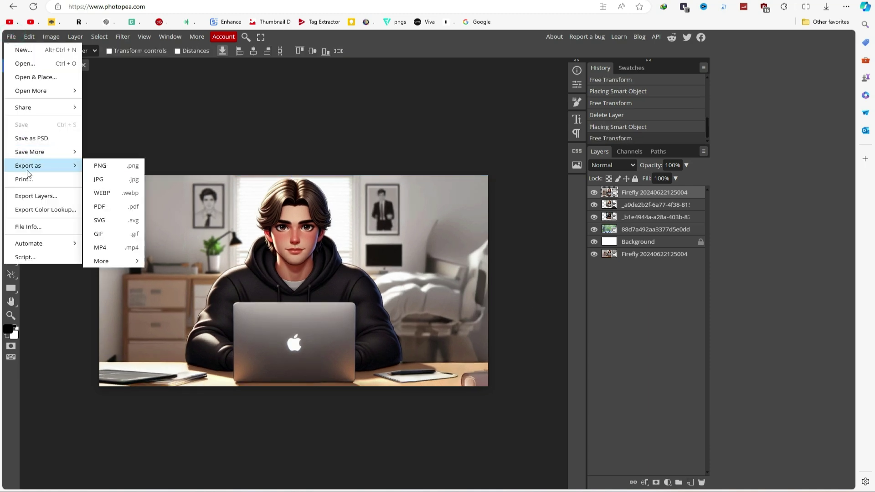
{"action": "left_click", "coordinate": [105, 166]}
{"action": "left_click", "coordinate": [355, 225]}
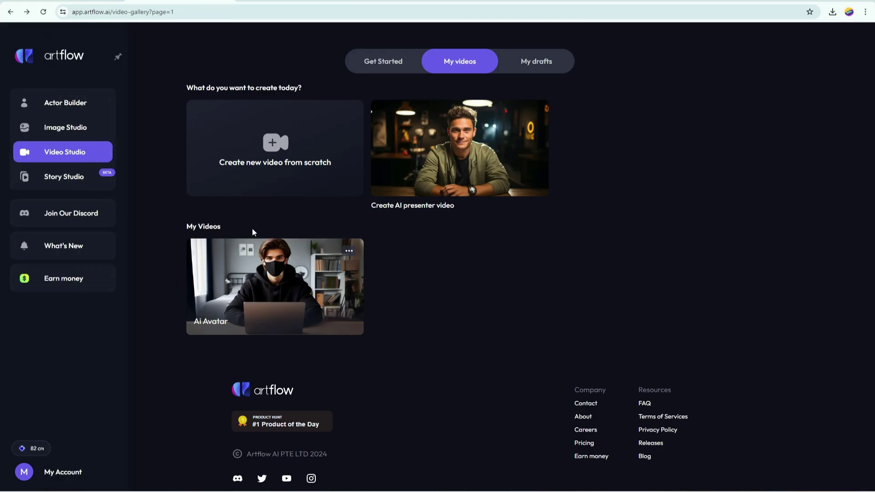
Step: Start a new video from scratch using the uploaded widened Pixar-style image as the scene
{"action": "left_click", "coordinate": [299, 151]}
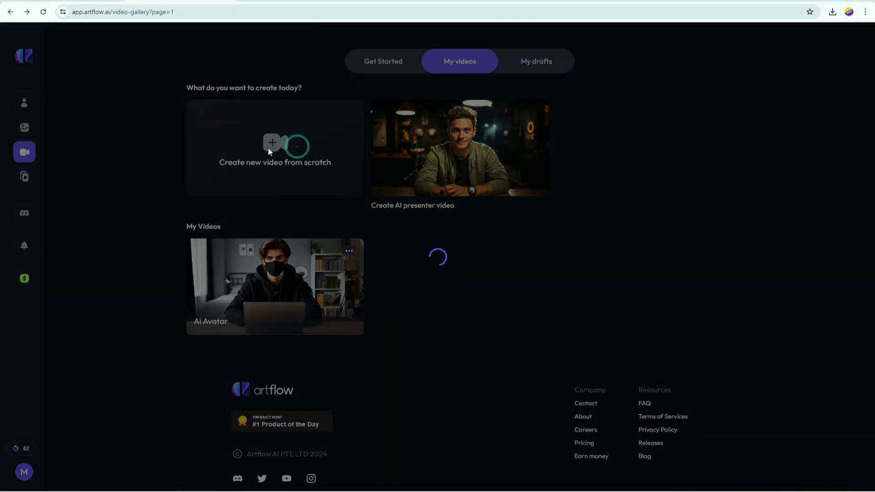
{"action": "left_click", "coordinate": [149, 163]}
{"action": "left_click", "coordinate": [164, 223]}
{"action": "double_click", "coordinate": [164, 224]}
{"action": "left_click", "coordinate": [132, 266]}
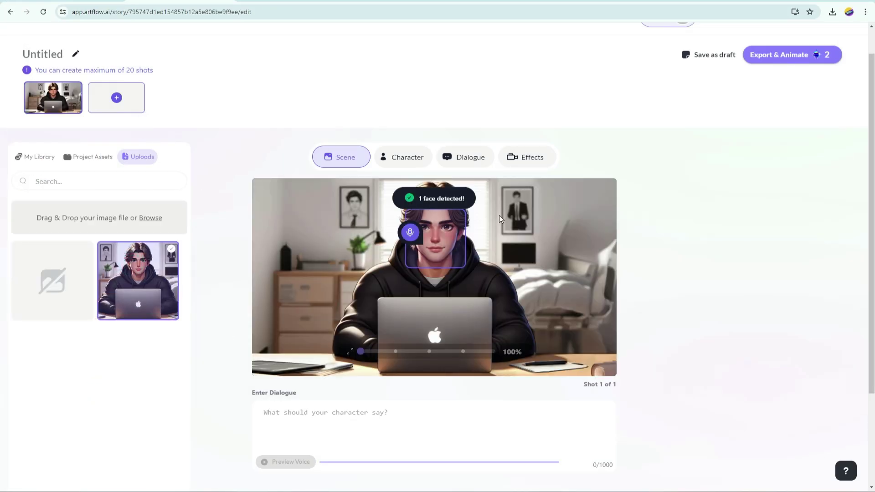
Step: Copy the prepared script and paste it as the character's dialogue
{"action": "key", "text": "alt+Tab"}
{"action": "right_click", "coordinate": [623, 192]}
{"action": "left_click", "coordinate": [636, 199]}
{"action": "left_click", "coordinate": [294, 440]}
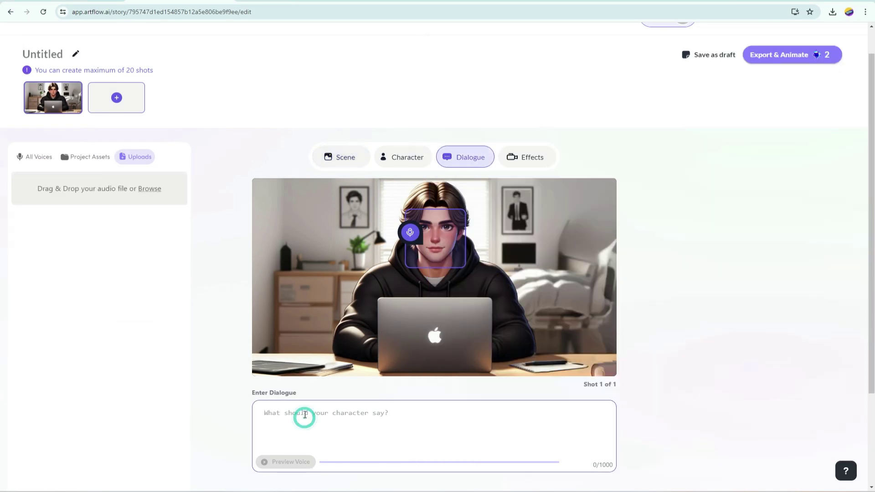
{"action": "type", "text": "Hey there! I’m sure you’ve noticed those cool animated AI avatars all over YouTube. Channels like 10x Income and many others use these avatars to really engage their audience. This leads to higher retention rates and more subscribers. By the end of today’s video, you’ll learn how to create your very own AI talking avatar."}
{"action": "scroll", "coordinate": [795, 190], "scroll_direction": "up", "scroll_amount": 1}
Step: Export and animate the talking video titled 'avatar'
{"action": "left_click", "coordinate": [790, 88]}
{"action": "left_click", "coordinate": [378, 233]}
{"action": "type", "text": "avatar"}
{"action": "left_click", "coordinate": [461, 329]}
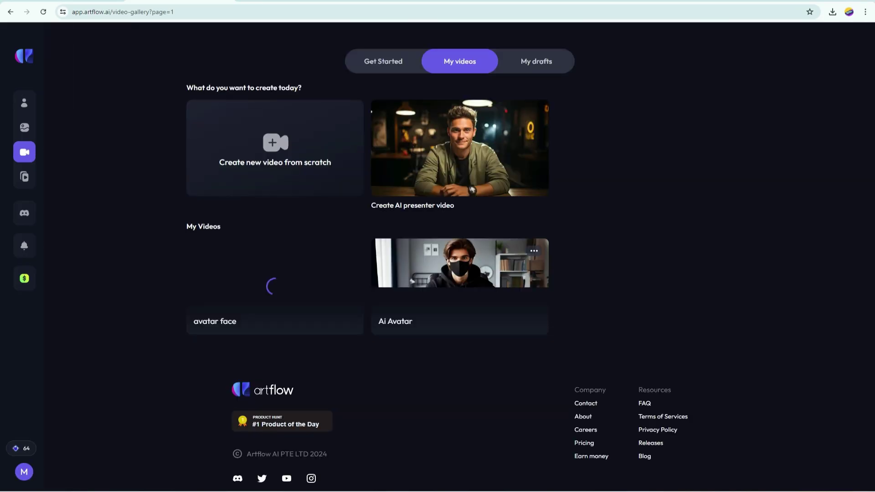
Step: Download the avatar face video as an MP4 without captions from its video page
{"action": "left_click", "coordinate": [276, 274]}
{"action": "left_click", "coordinate": [492, 315]}
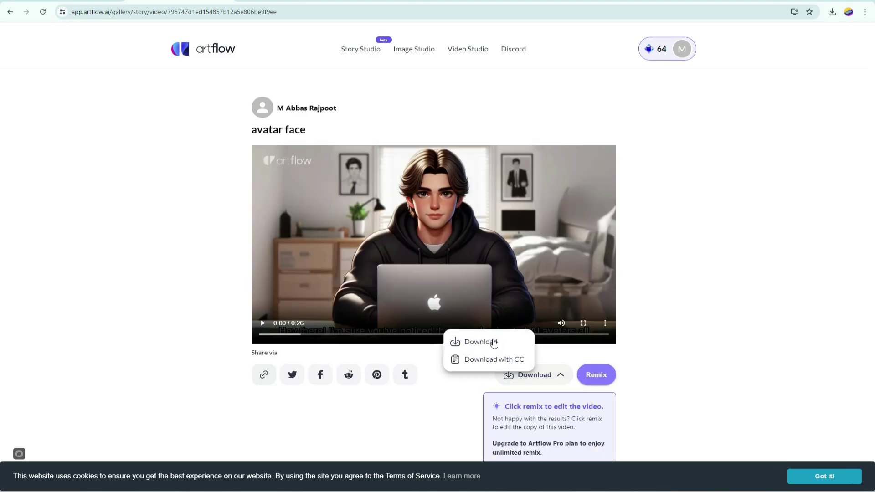
{"action": "left_click", "coordinate": [491, 342]}
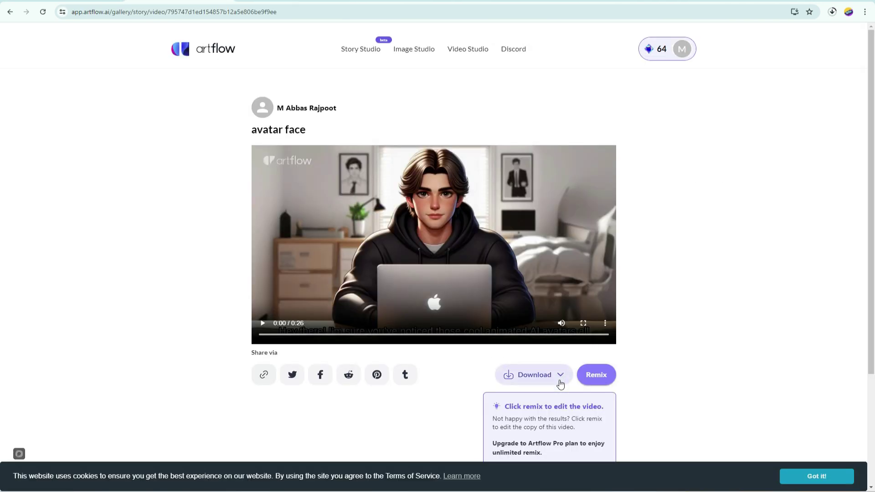
{"action": "left_click", "coordinate": [559, 375]}
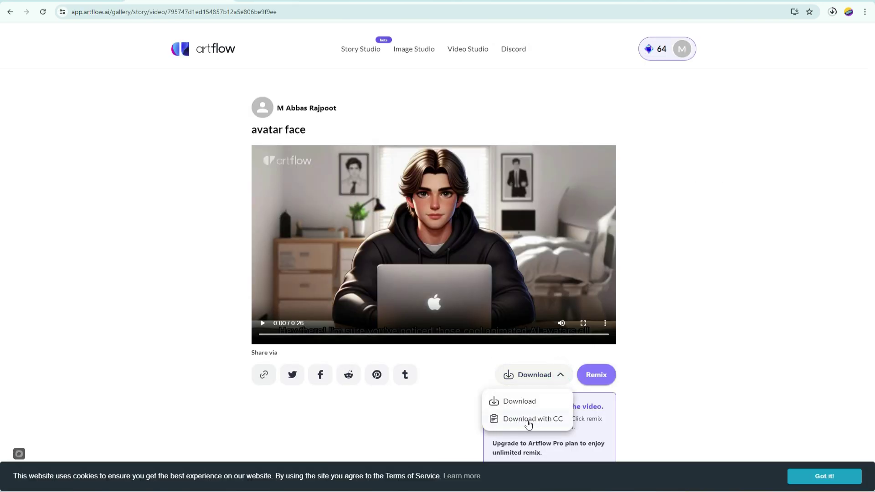
{"action": "left_click", "coordinate": [563, 376]}
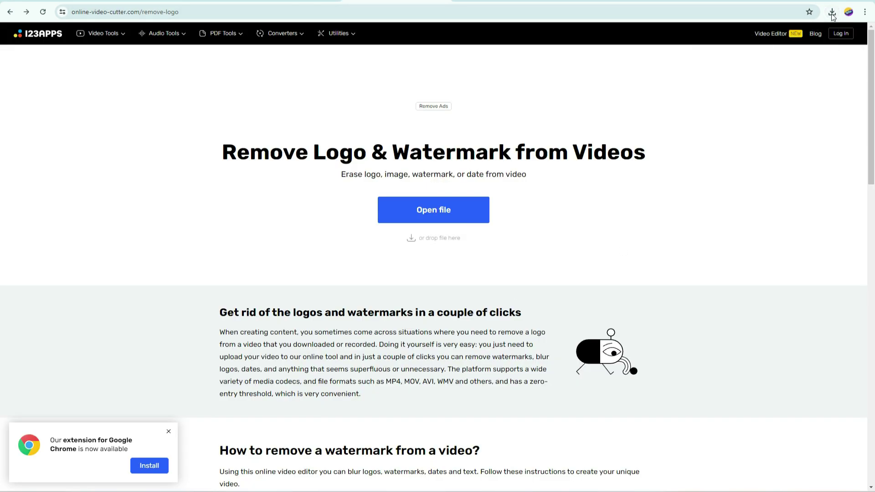
Step: Load the downloaded avatar face mp4 into Remove Logo and play back the watermark-free result
{"action": "left_click", "coordinate": [832, 13]}
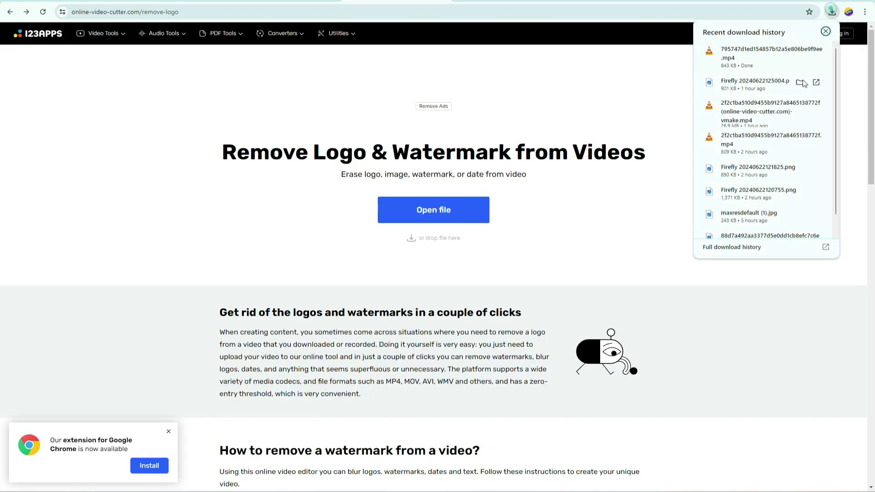
{"action": "left_click_drag", "start_coordinate": [733, 66], "coordinate": [451, 230]}
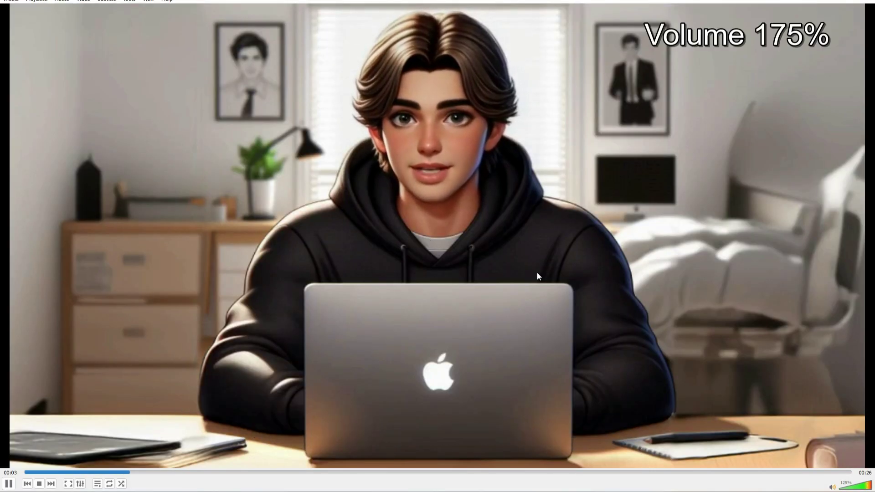
{"action": "left_click", "coordinate": [540, 274]}
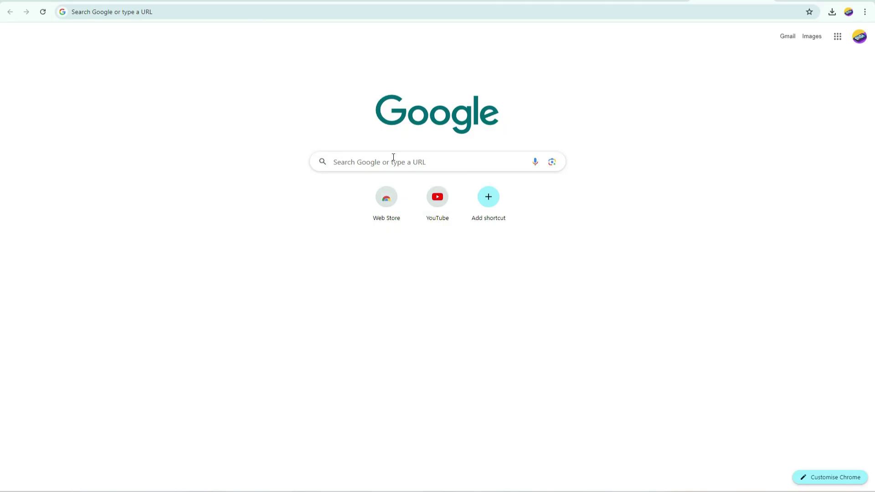
Step: Search for 'capcut video enhancer' and open CapCut's AI Video Upscaler page
{"action": "left_click", "coordinate": [392, 158]}
{"action": "type", "text": "CAPCUT VIDEO ENHA"}
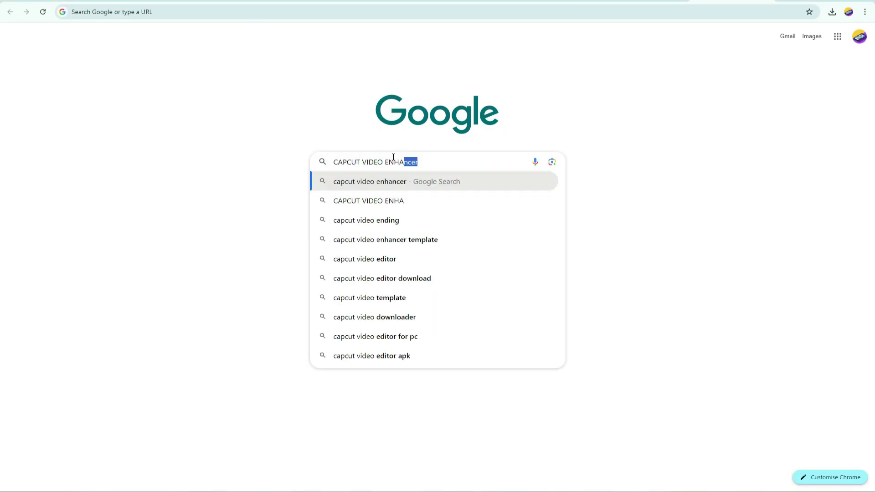
{"action": "key", "text": "Return"}
{"action": "left_click", "coordinate": [257, 139]}
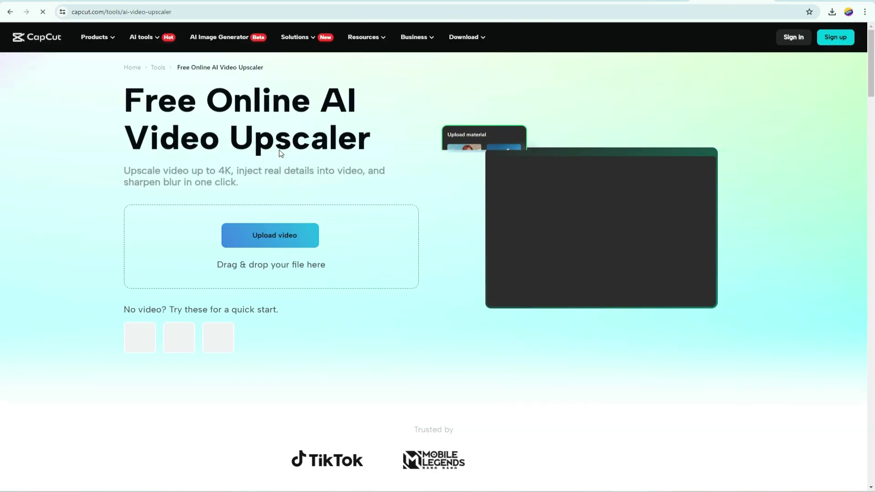
Step: Upload the watermark-free video from Downloads, sign in, and upscale it 2x to 2560×1440
{"action": "key", "text": "alt+Tab"}
{"action": "left_click_drag", "start_coordinate": [357, 458], "coordinate": [299, 254]}
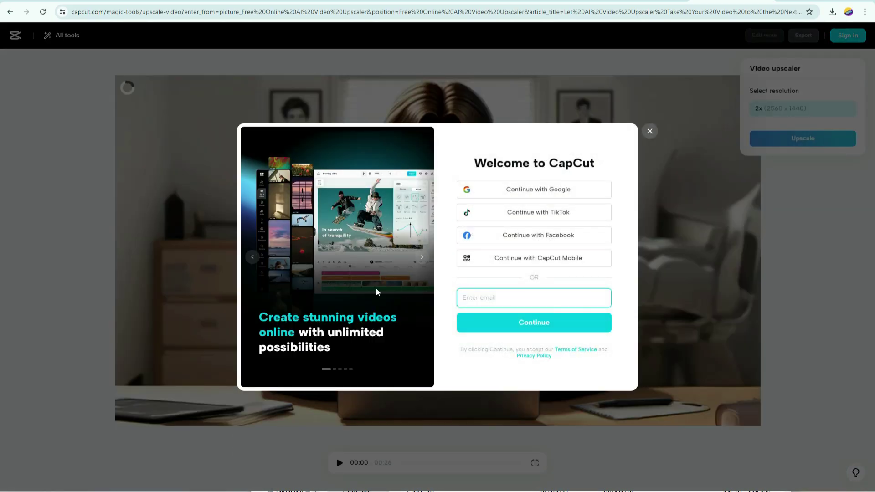
{"action": "left_click", "coordinate": [553, 195]}
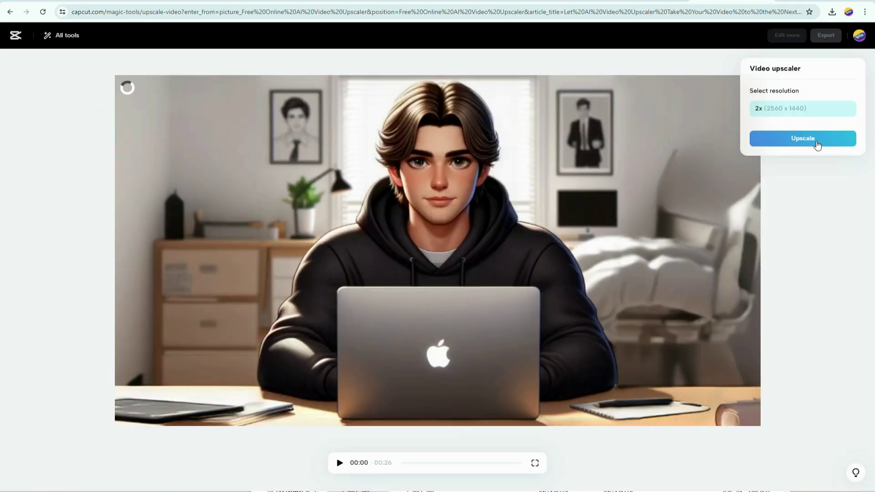
{"action": "left_click", "coordinate": [814, 140]}
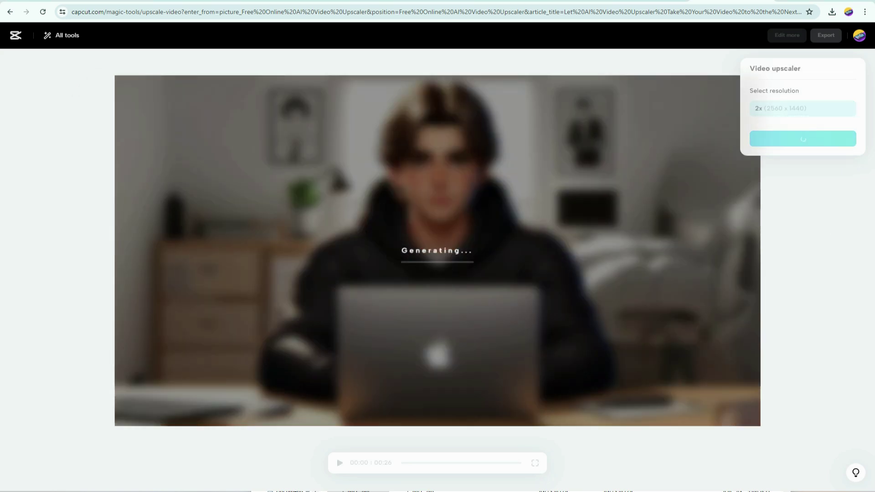